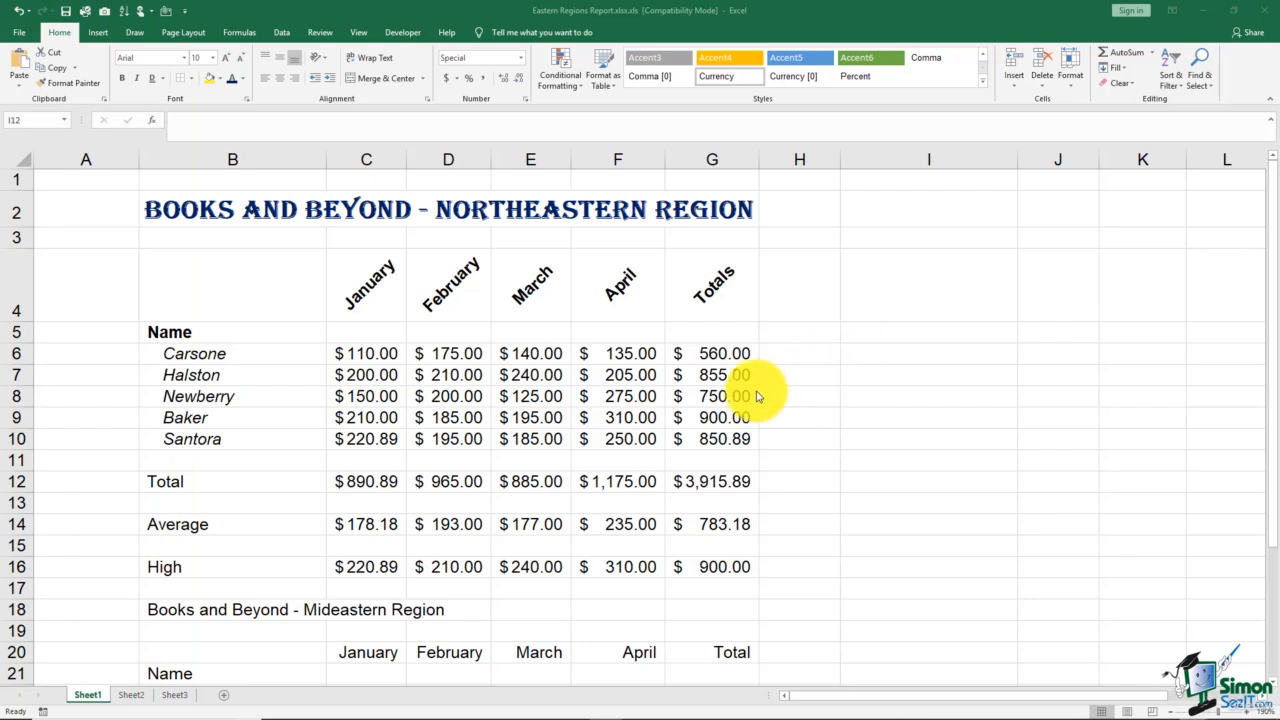
Apply All Borders to the total, average and high figures in C12:G16
click(378, 485)
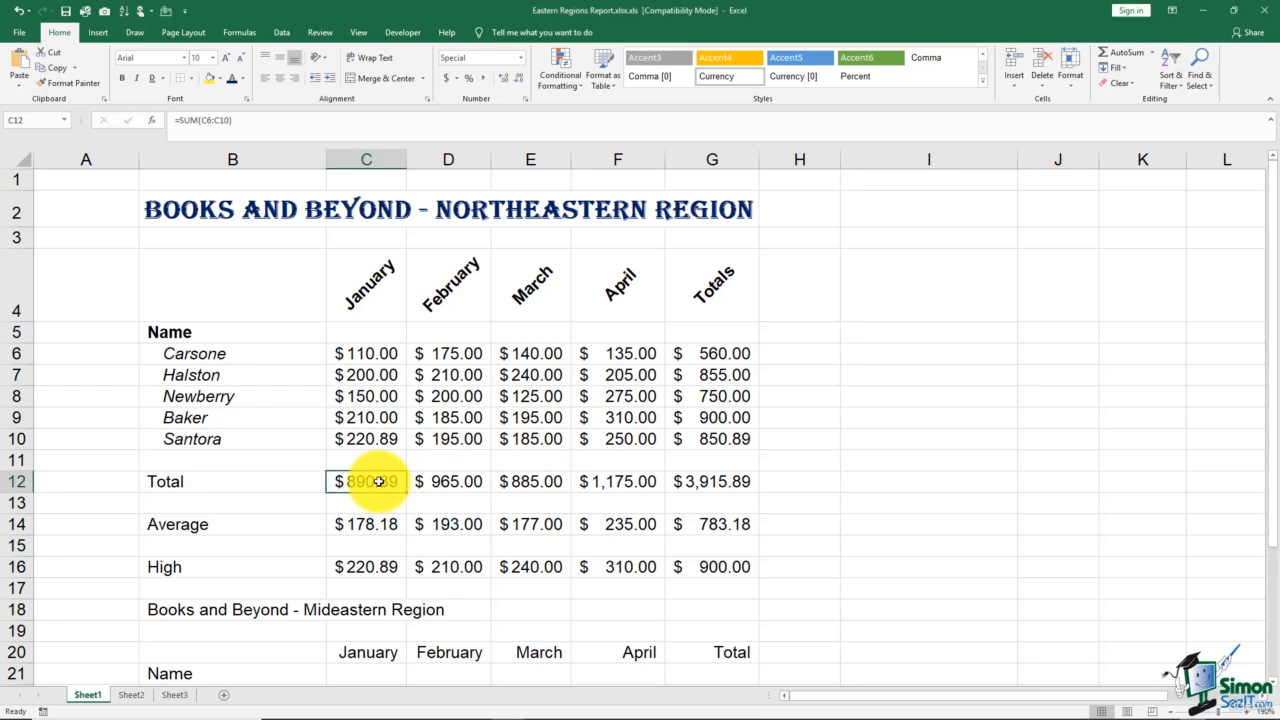
shift+click(690, 569)
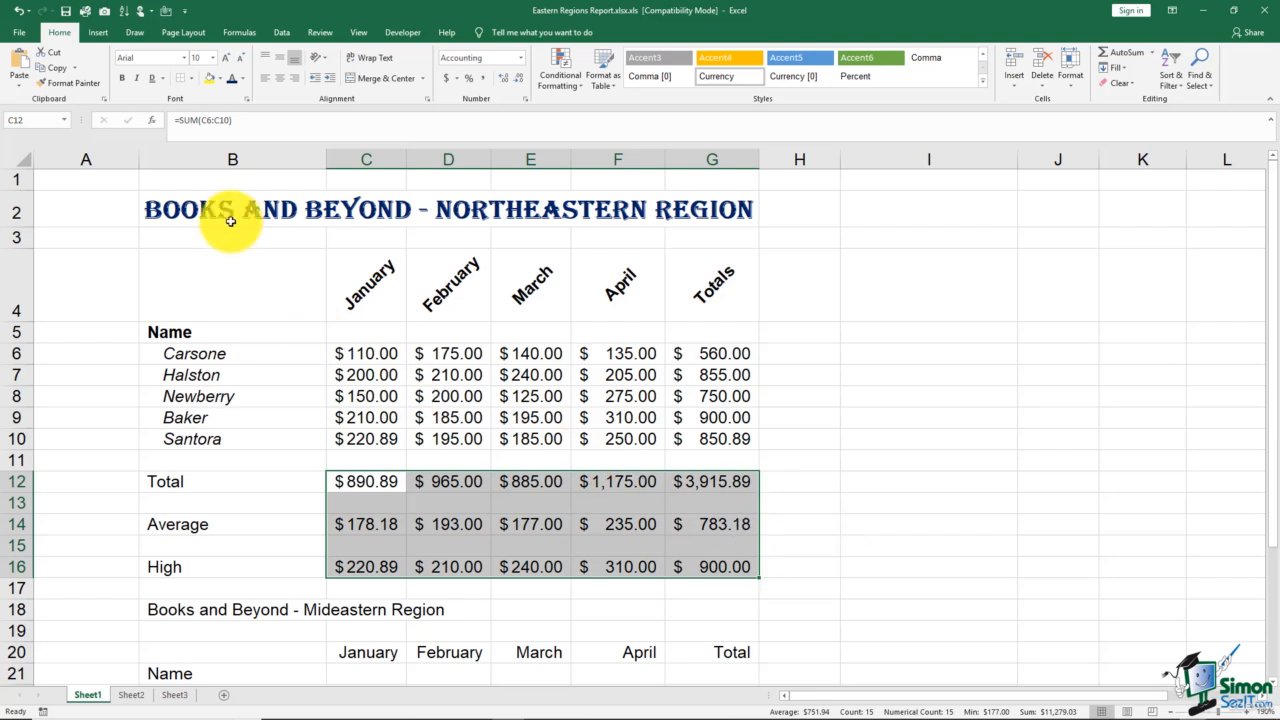
click(193, 80)
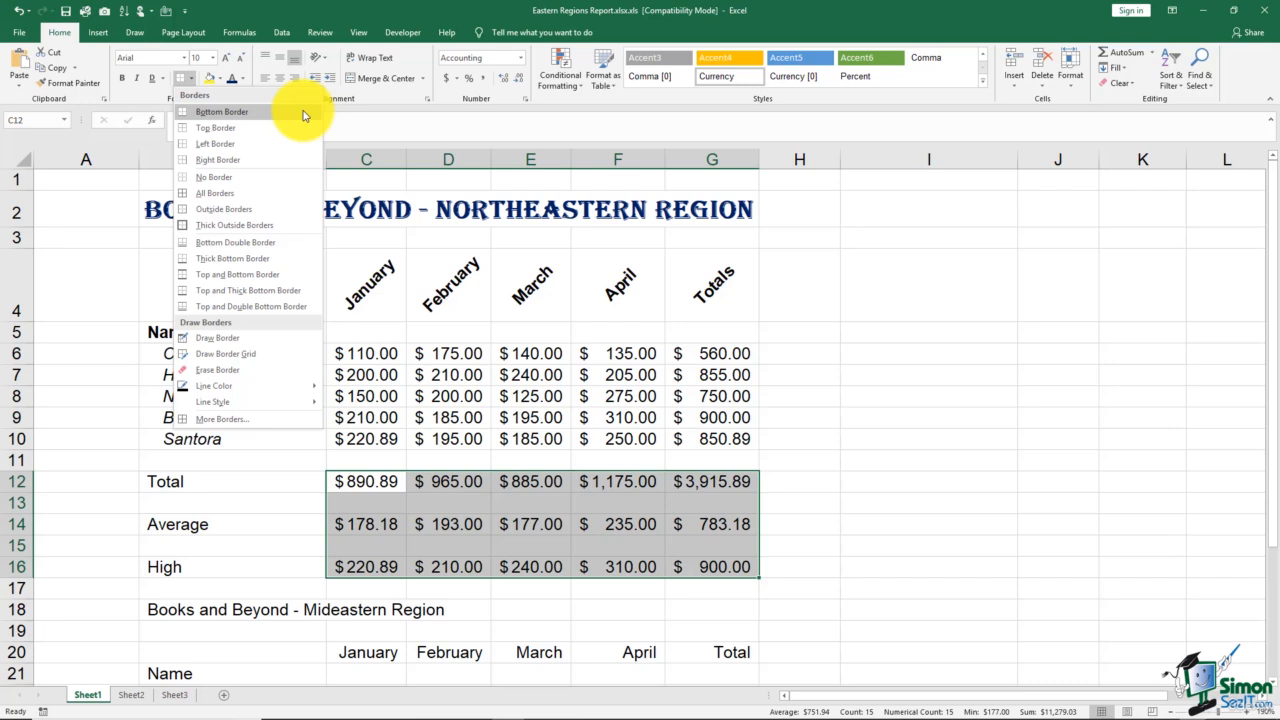
click(292, 199)
click(858, 264)
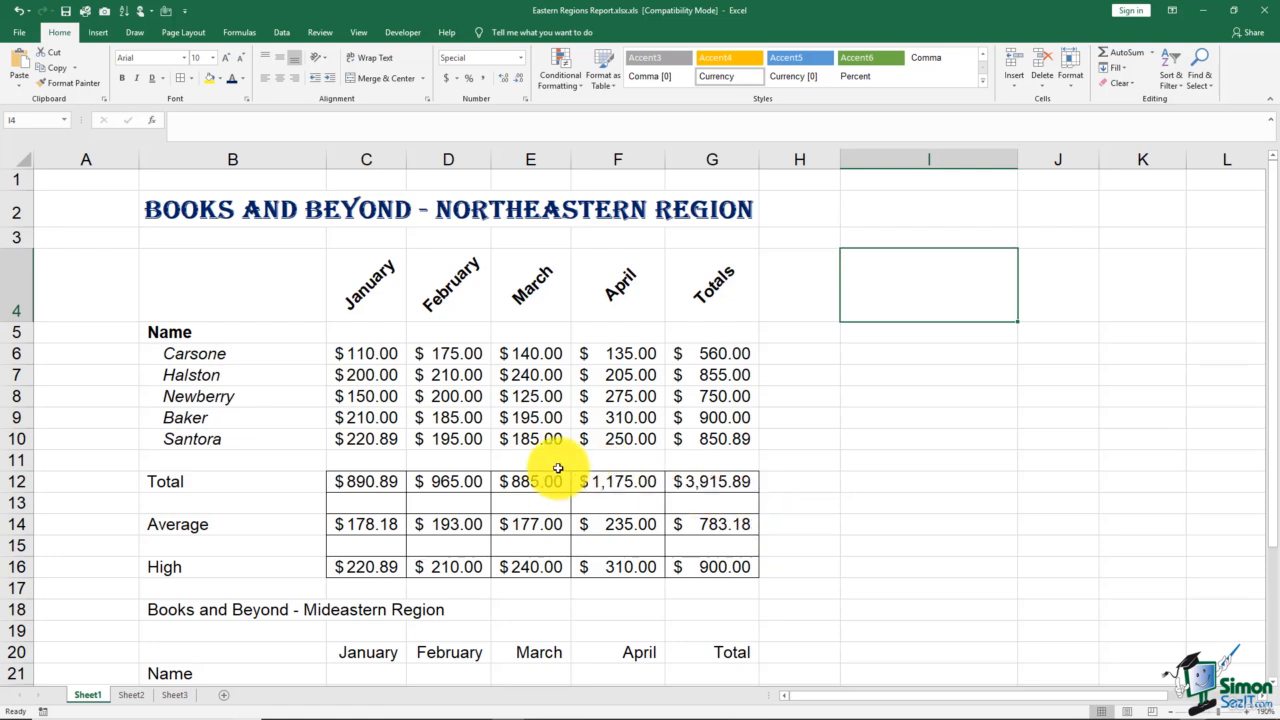
Remove the gridline borders from C12:G16 and apply Thick Outside Borders around the range
drag(369, 484, 712, 569)
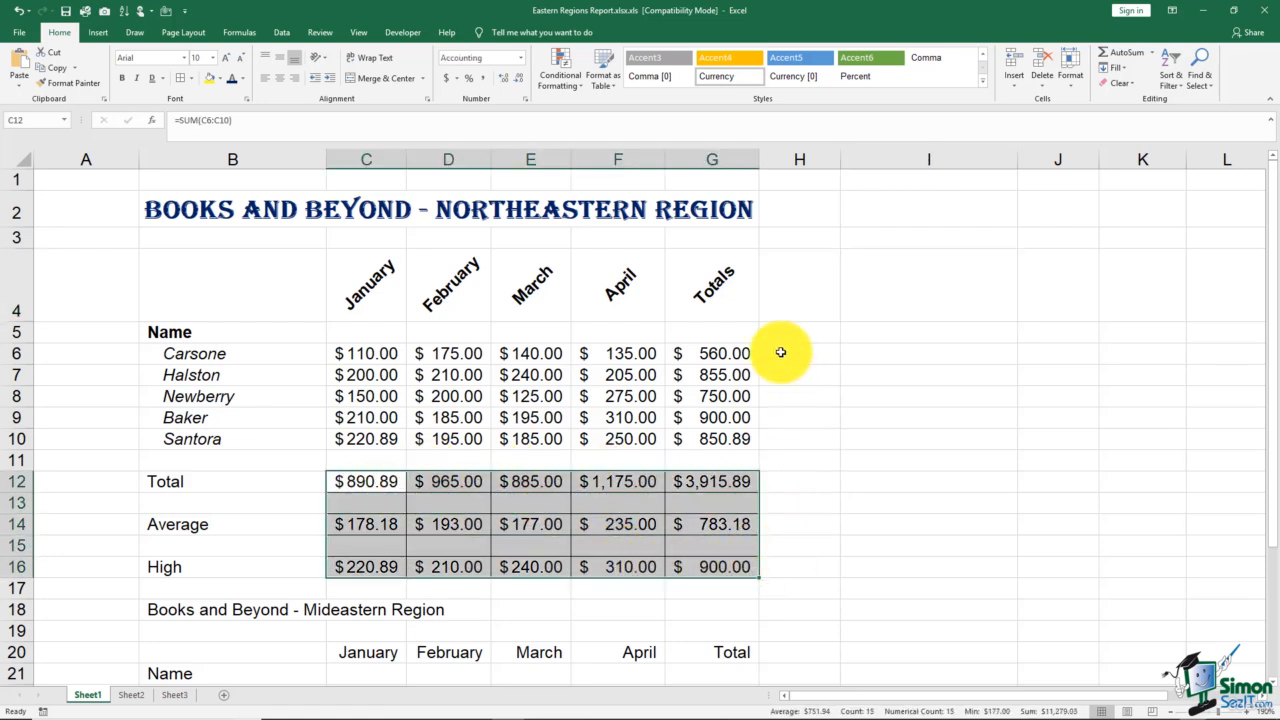
click(192, 80)
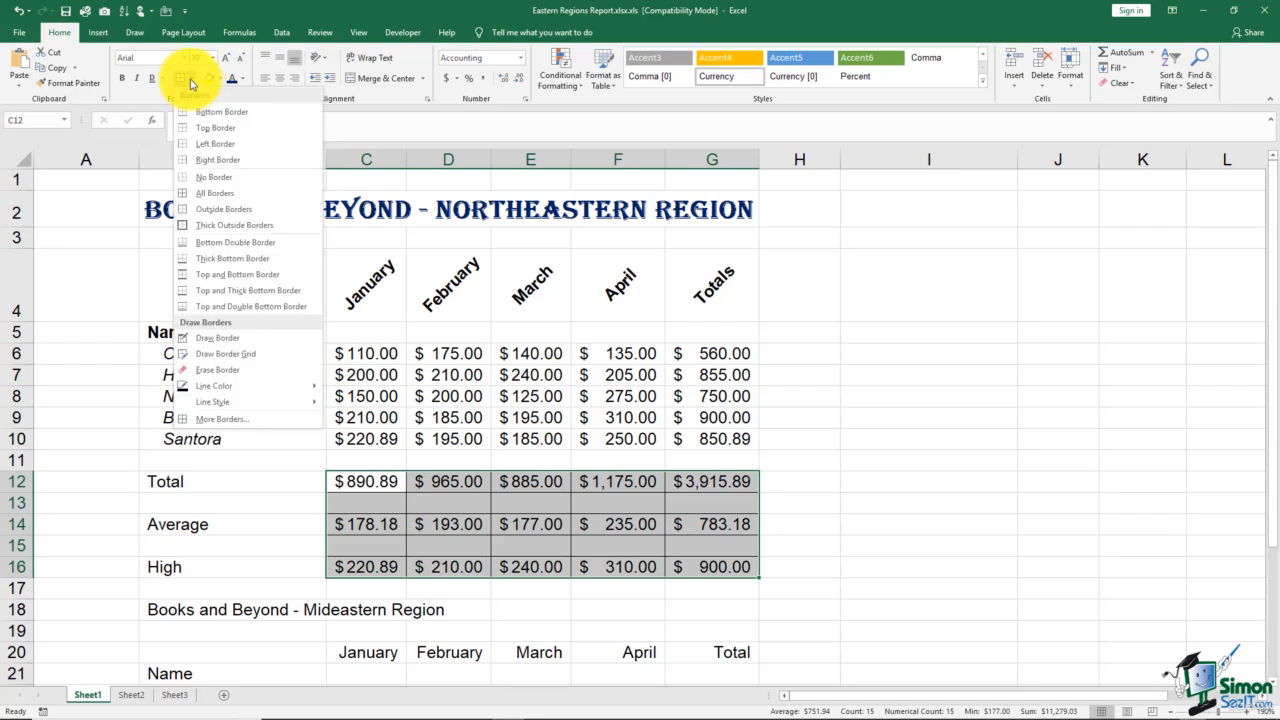
click(201, 179)
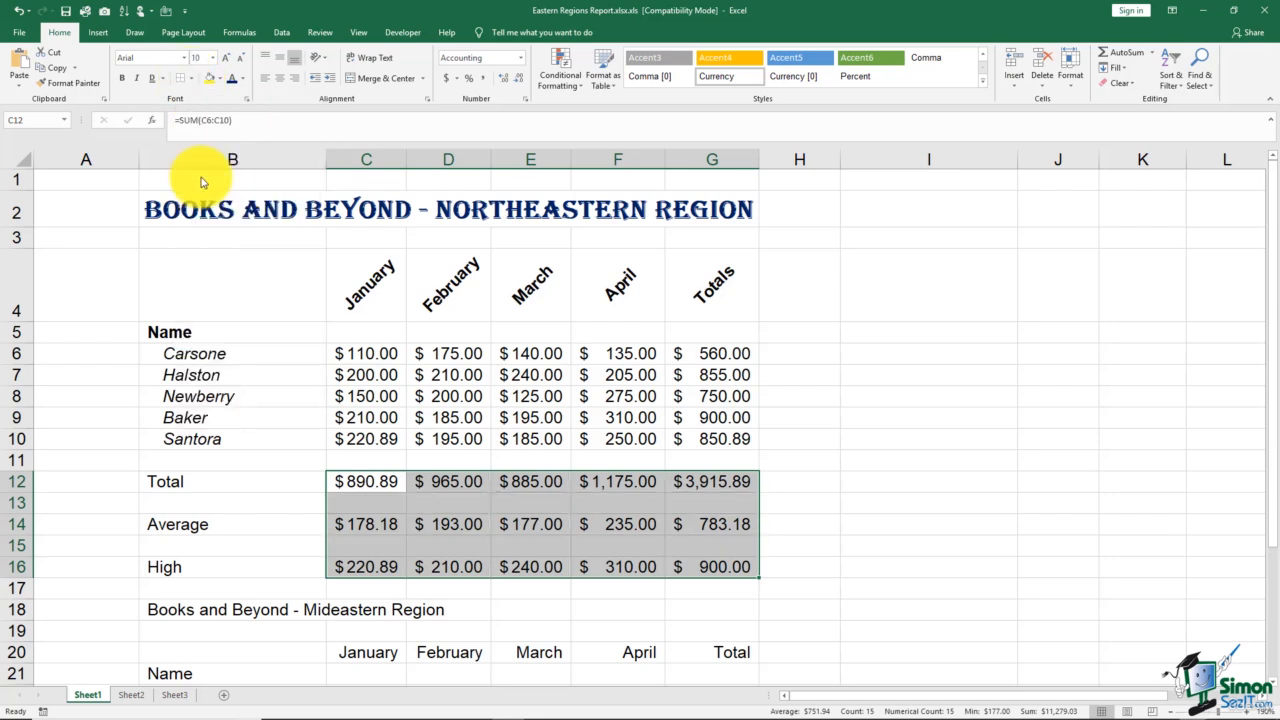
click(190, 79)
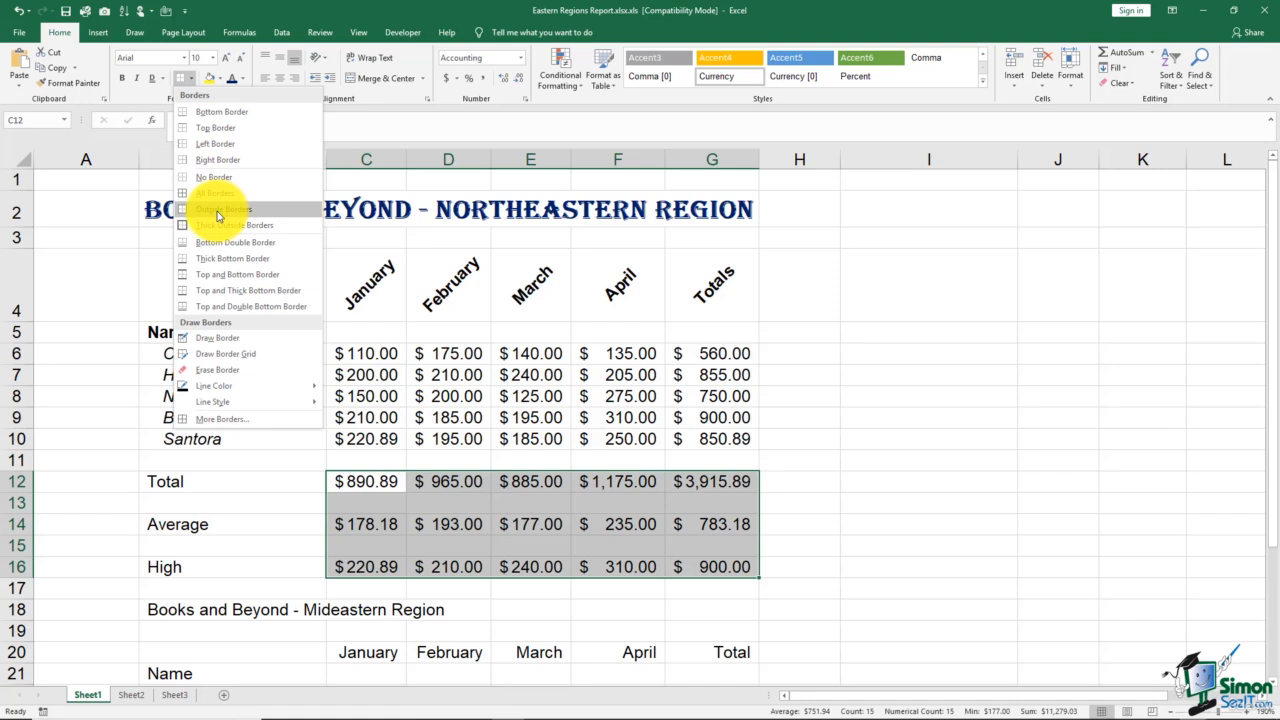
click(290, 232)
click(827, 362)
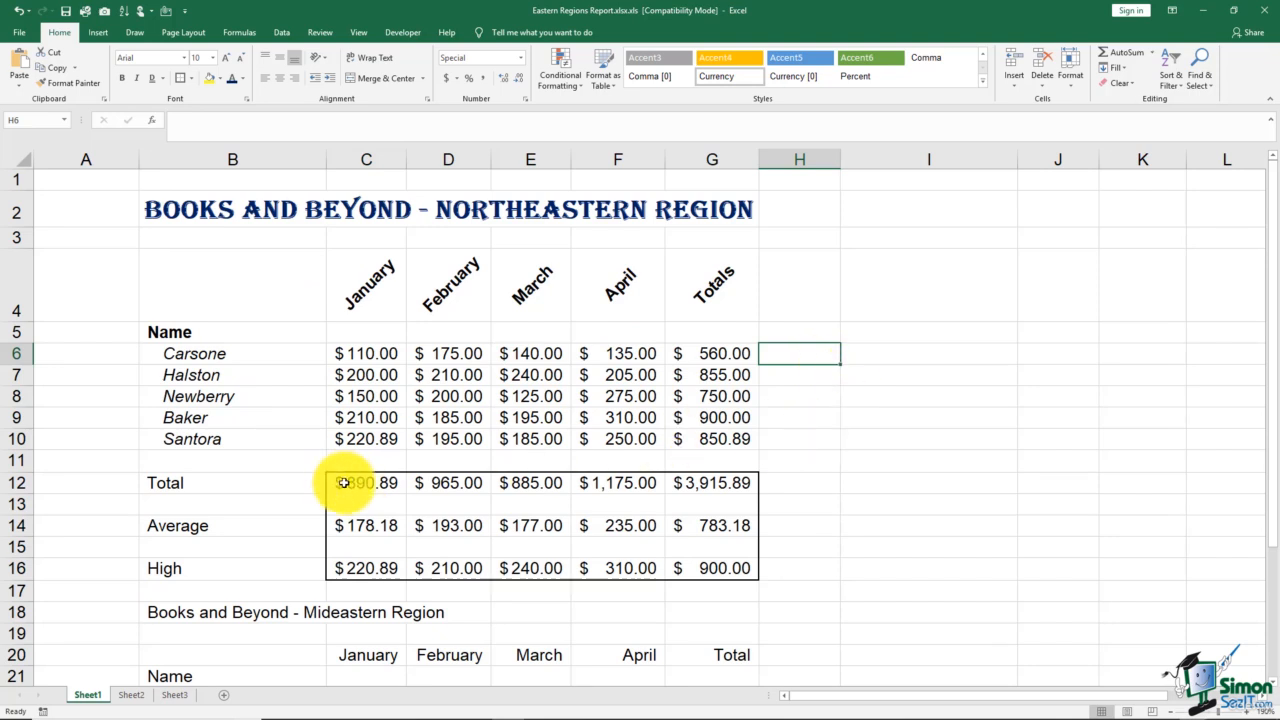
Add a Bottom Double Border beneath the last data row, cells C10:G10
drag(366, 483, 694, 568)
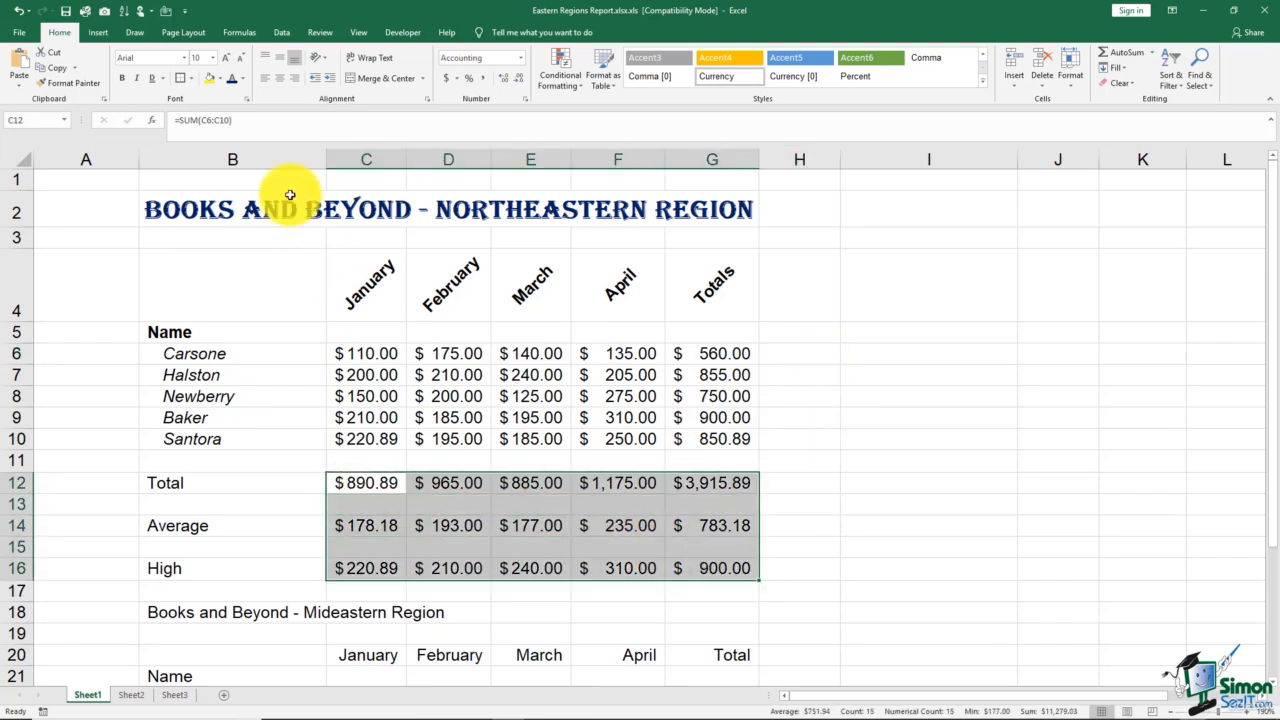
click(193, 80)
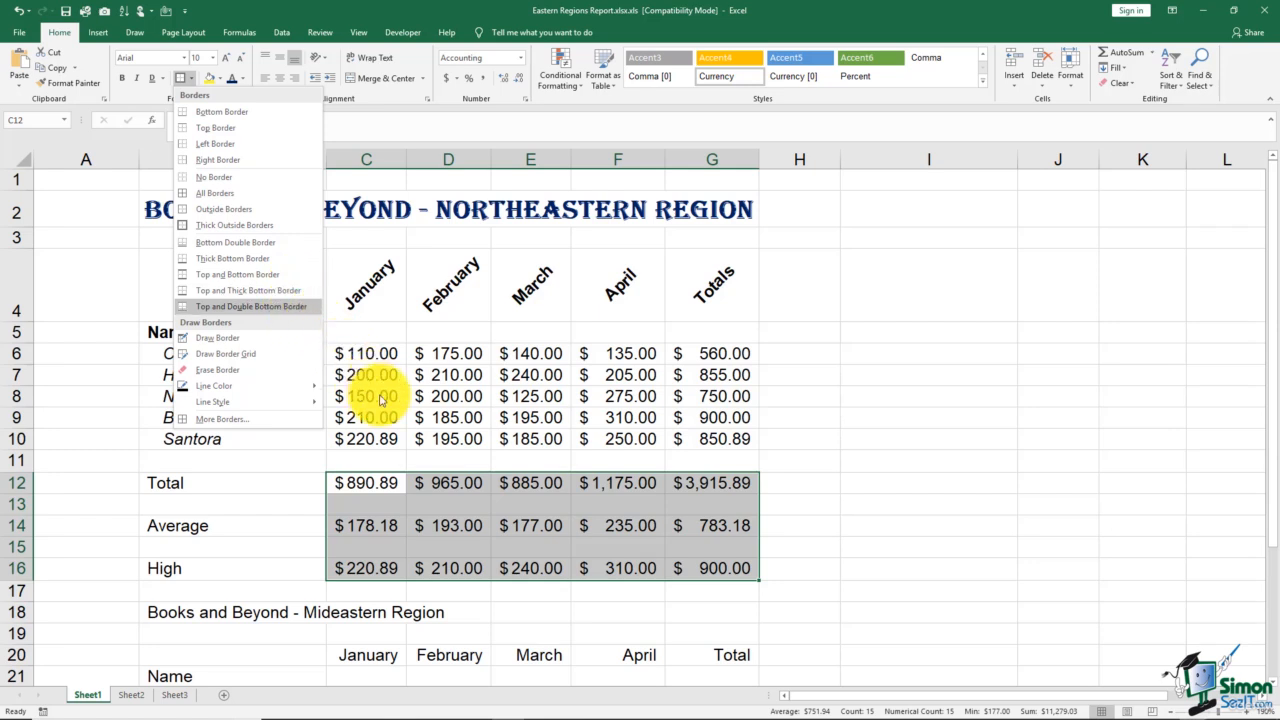
click(382, 441)
drag(375, 438, 708, 443)
click(191, 78)
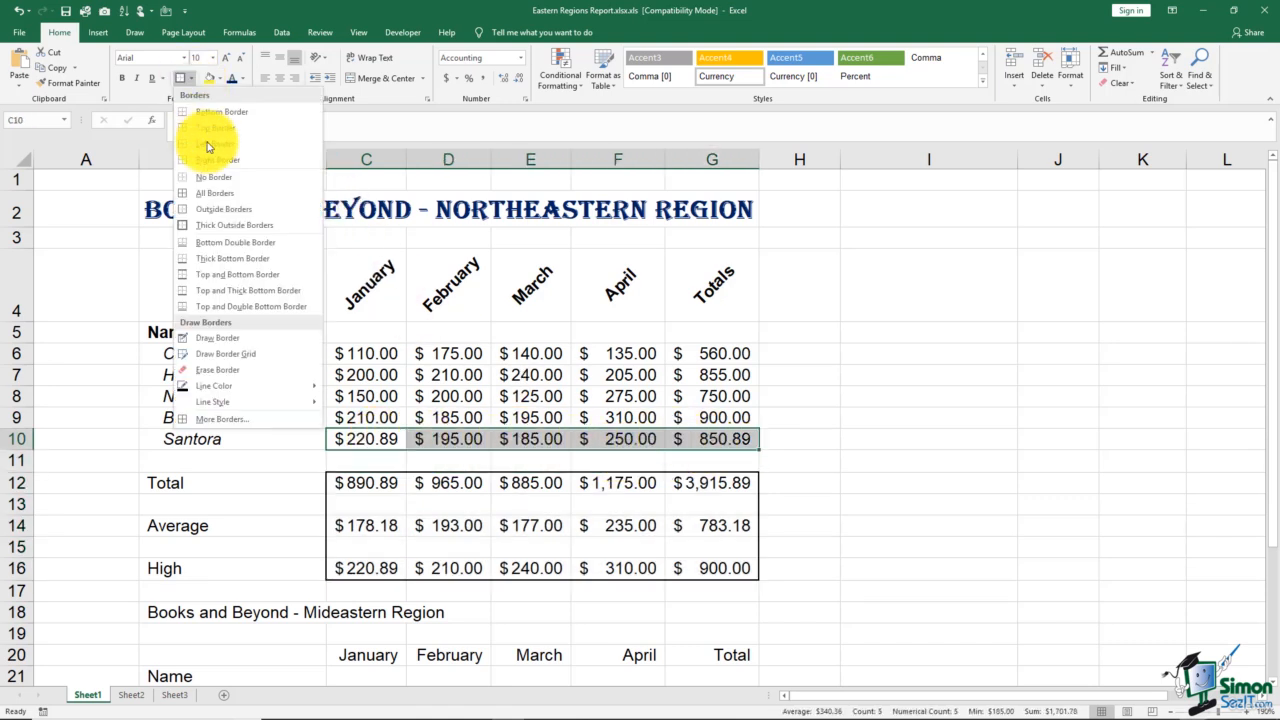
click(223, 248)
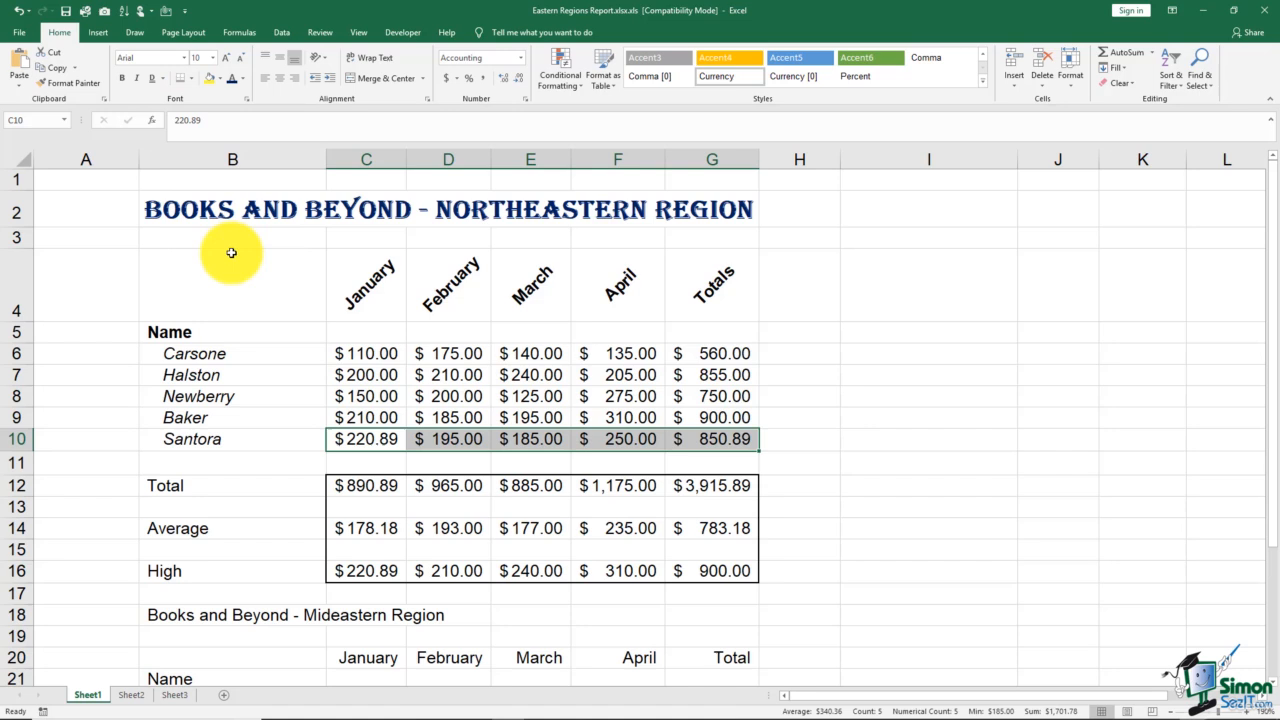
click(860, 402)
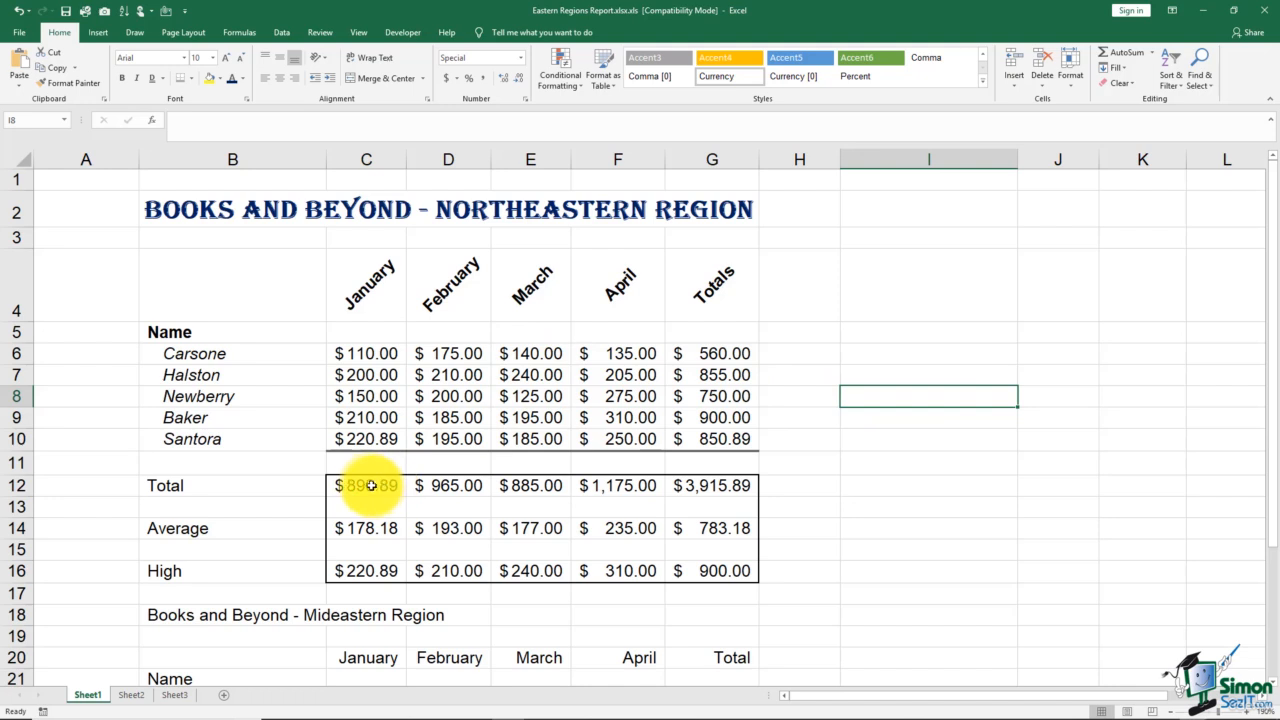
Fill the summary range C12:G16 with a light blue-gray theme color
drag(367, 484, 714, 571)
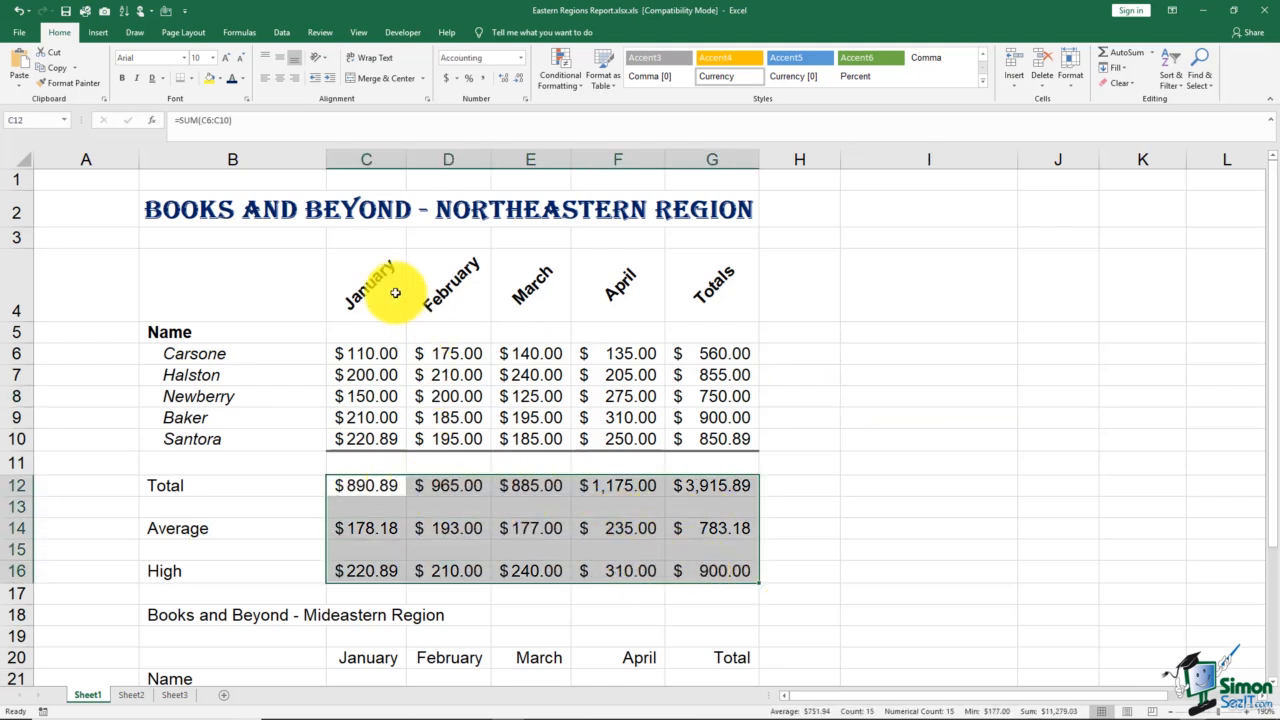
click(221, 84)
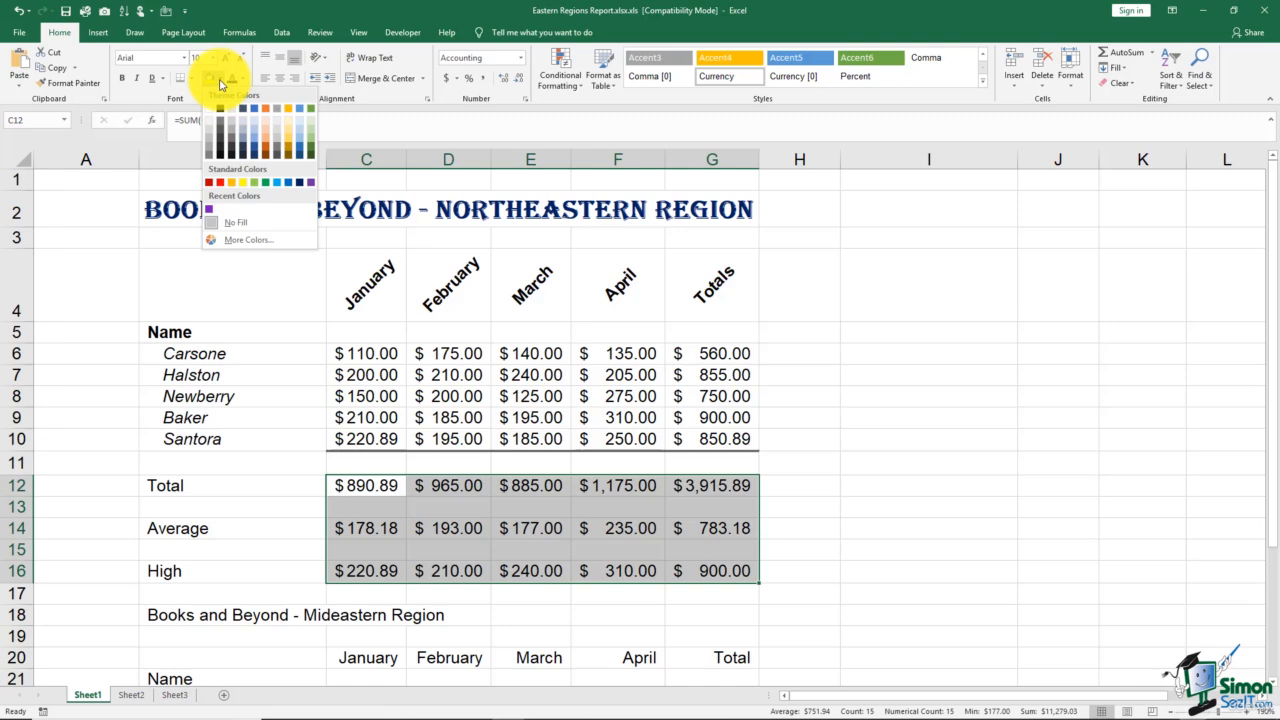
click(244, 136)
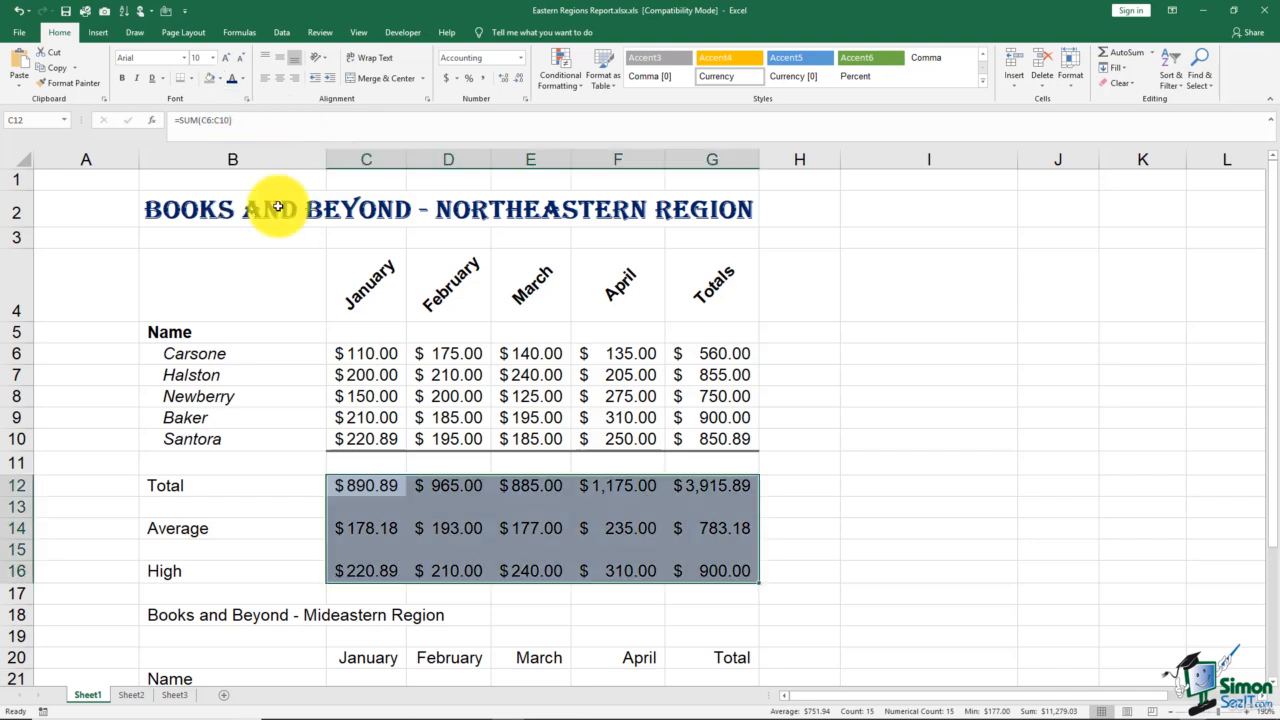
click(920, 342)
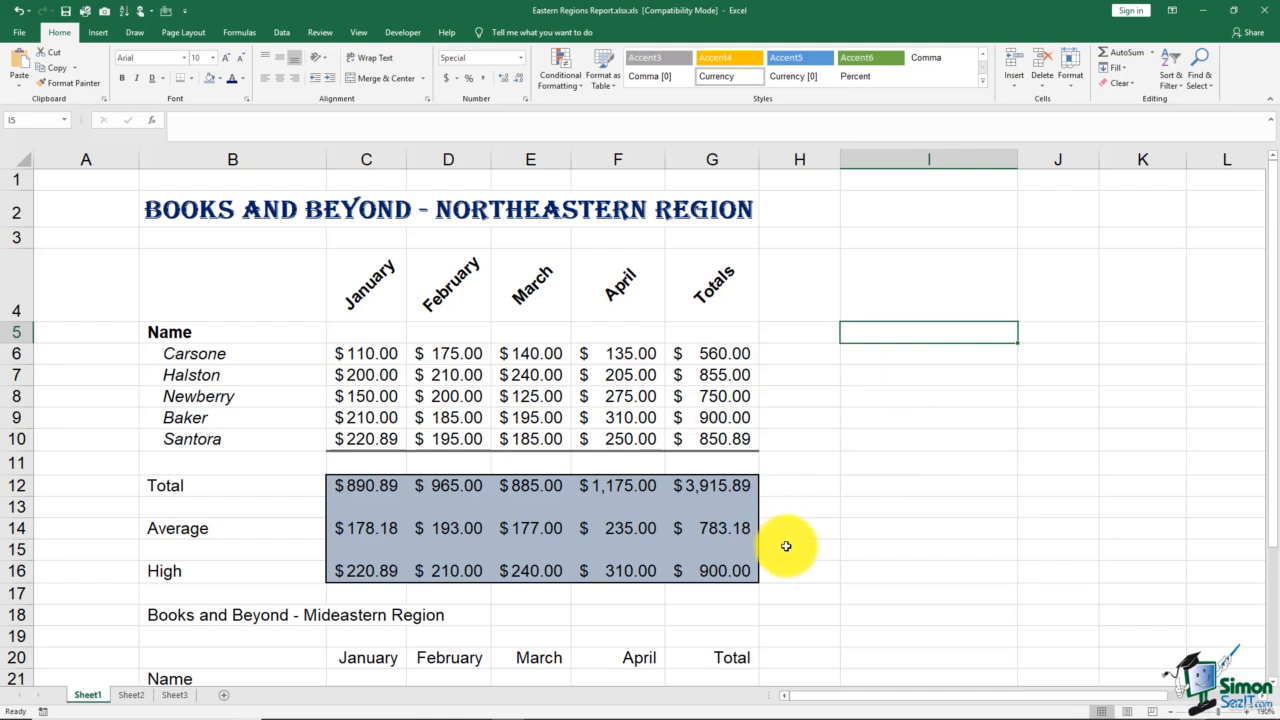
In the Format Cells border settings for C12:G16, set the left and right borders to a red dashed line
click(362, 486)
drag(362, 486, 703, 570)
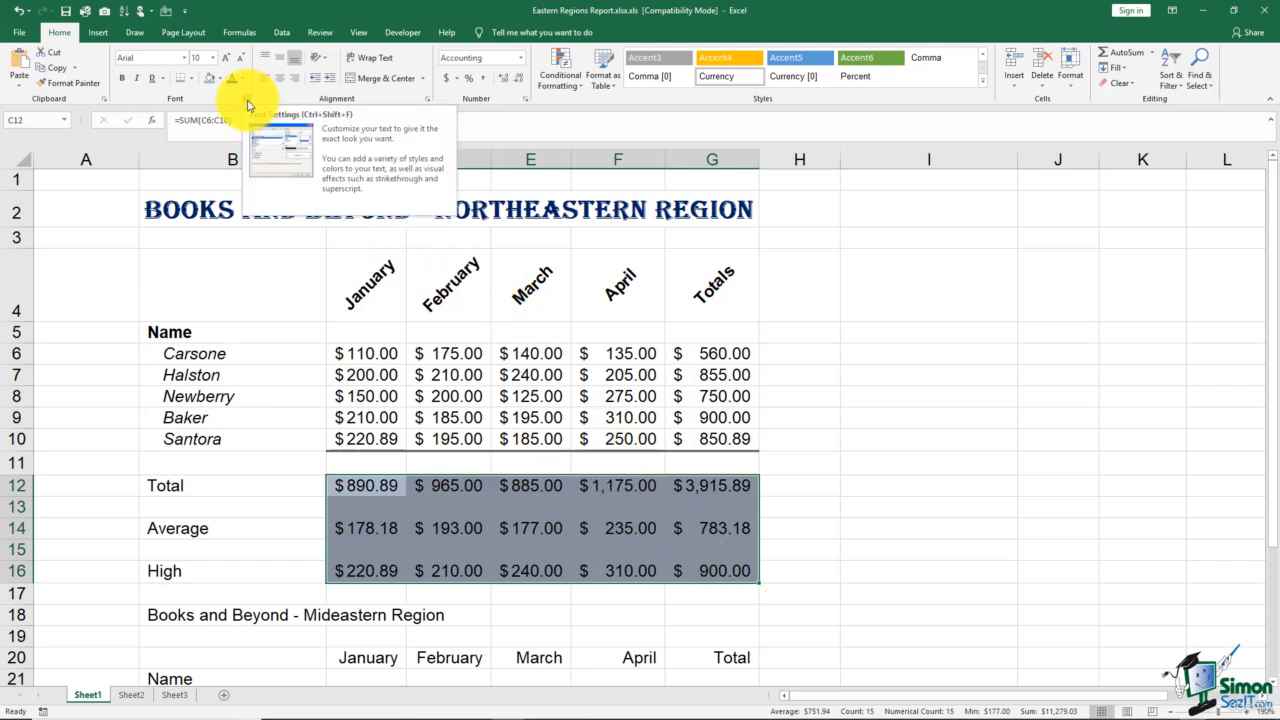
click(246, 101)
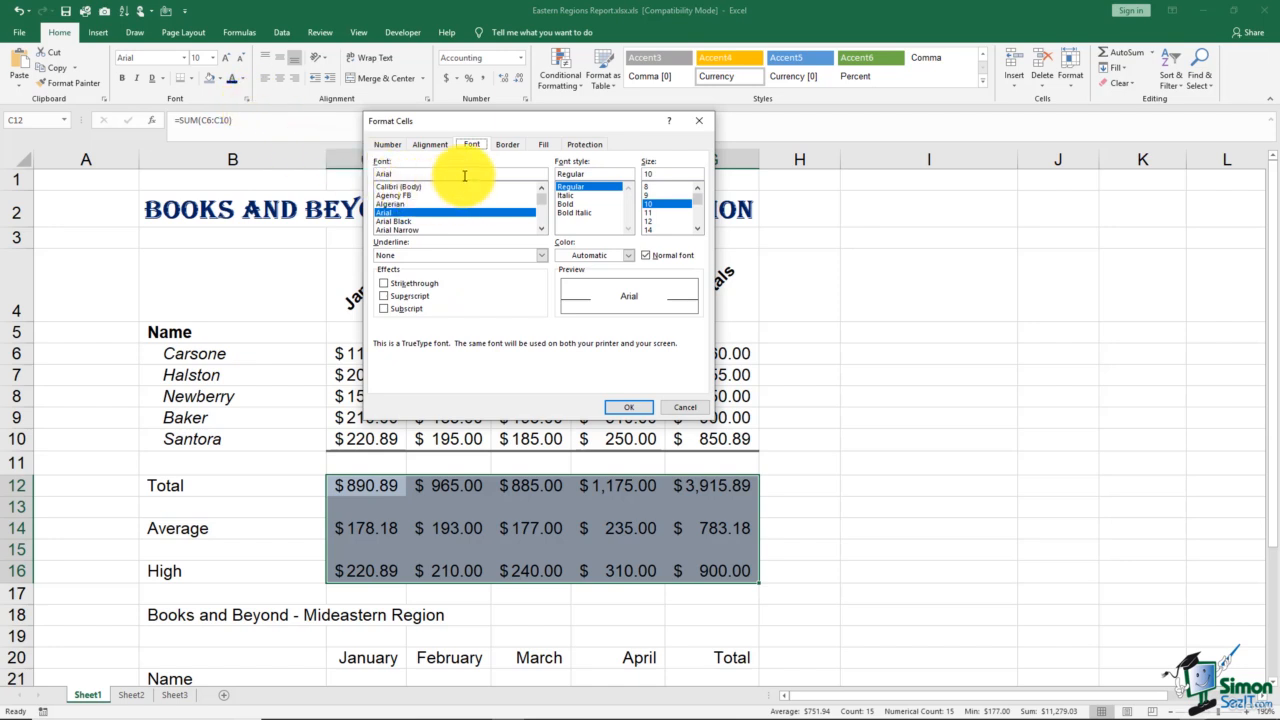
click(505, 145)
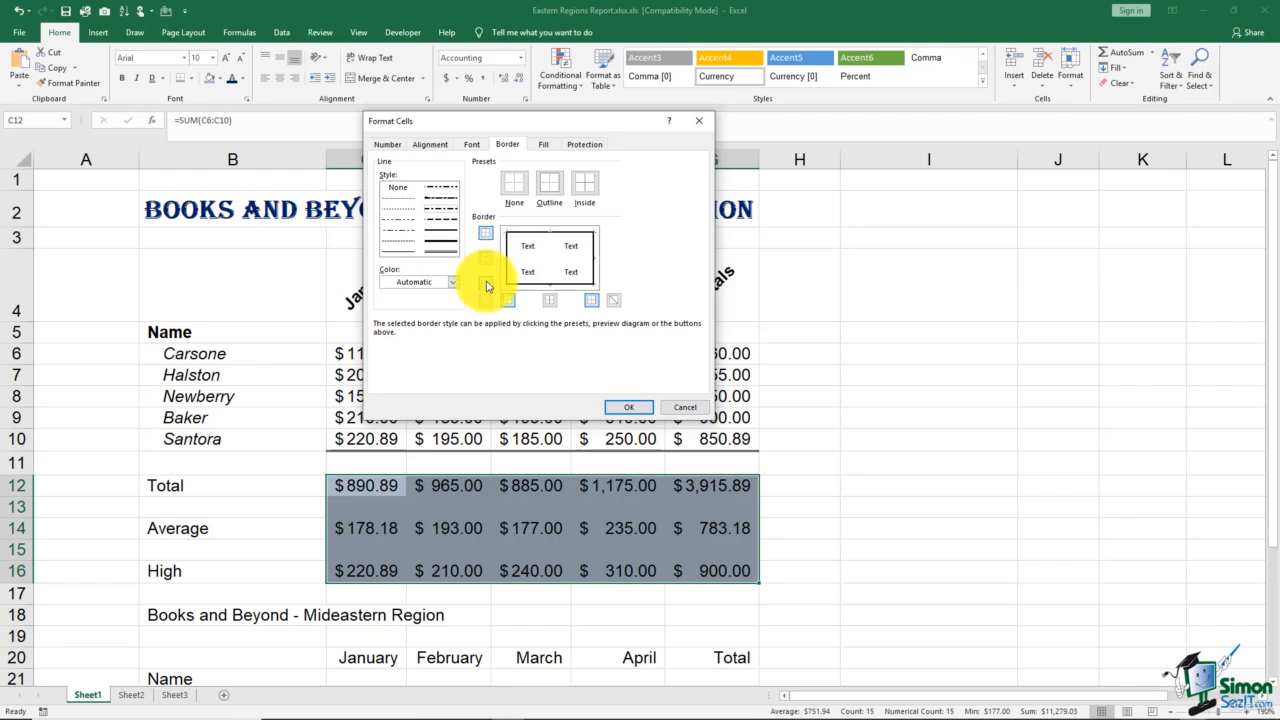
click(455, 287)
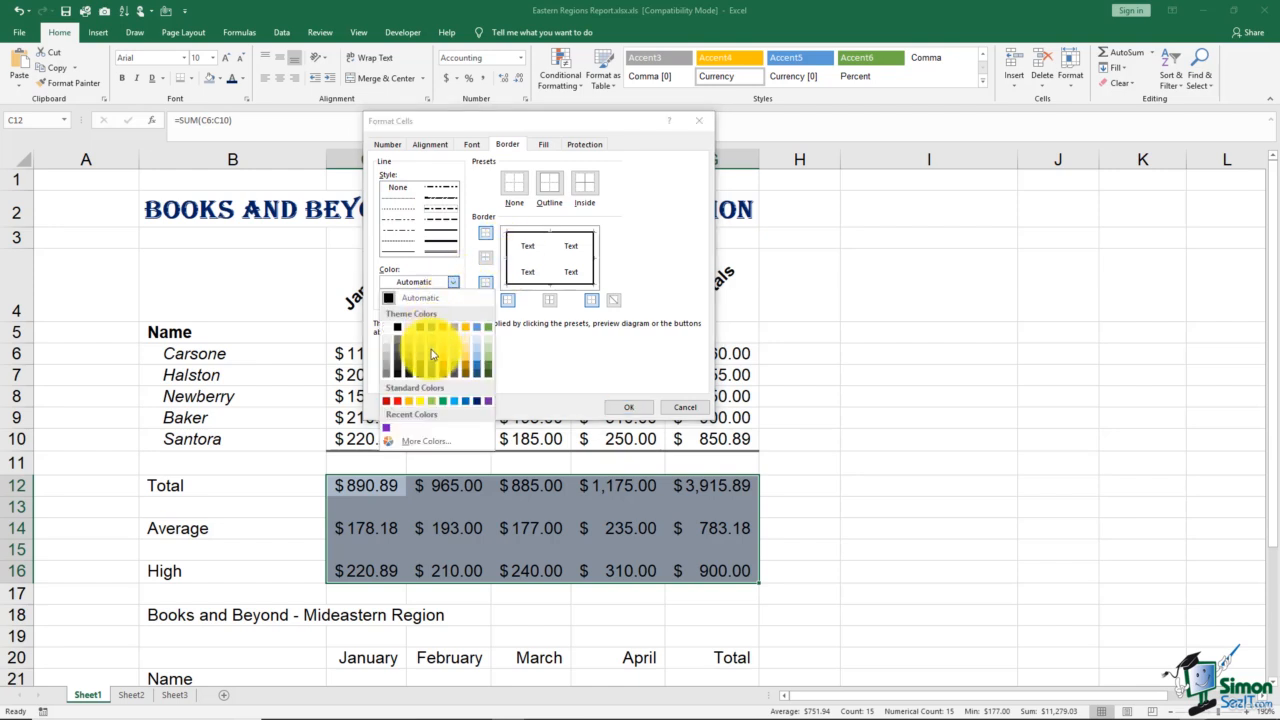
click(400, 402)
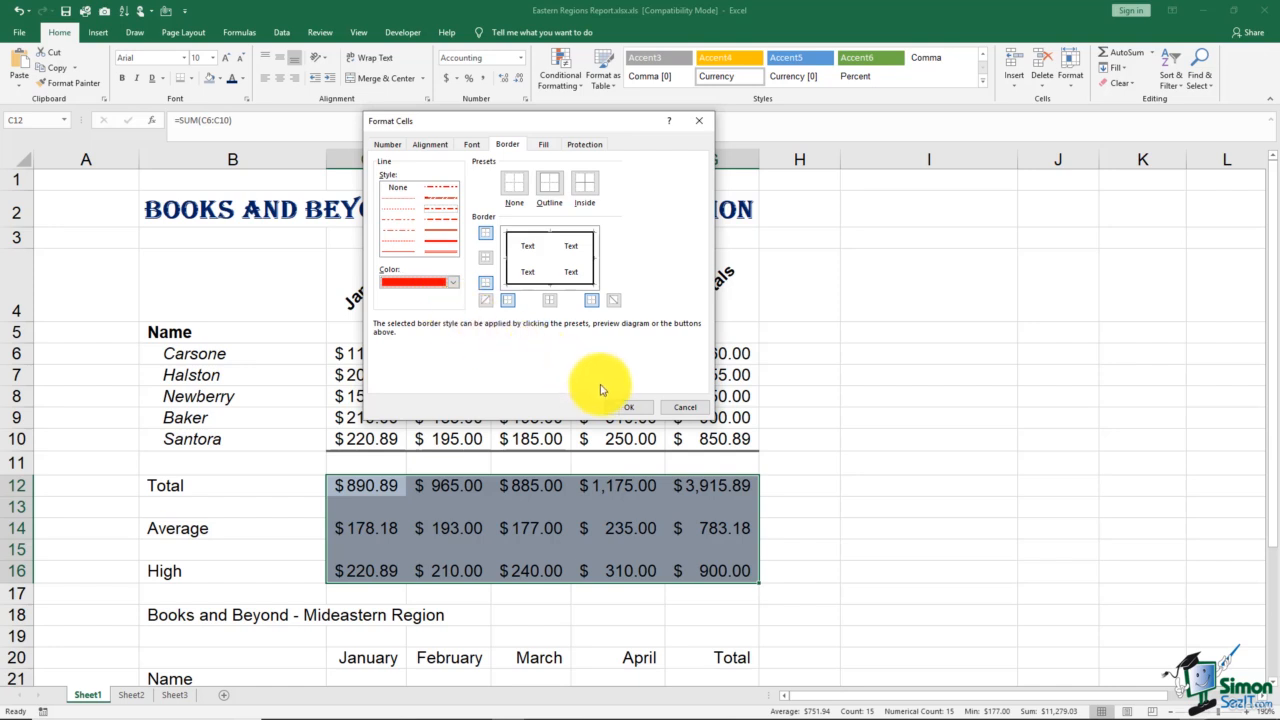
click(618, 408)
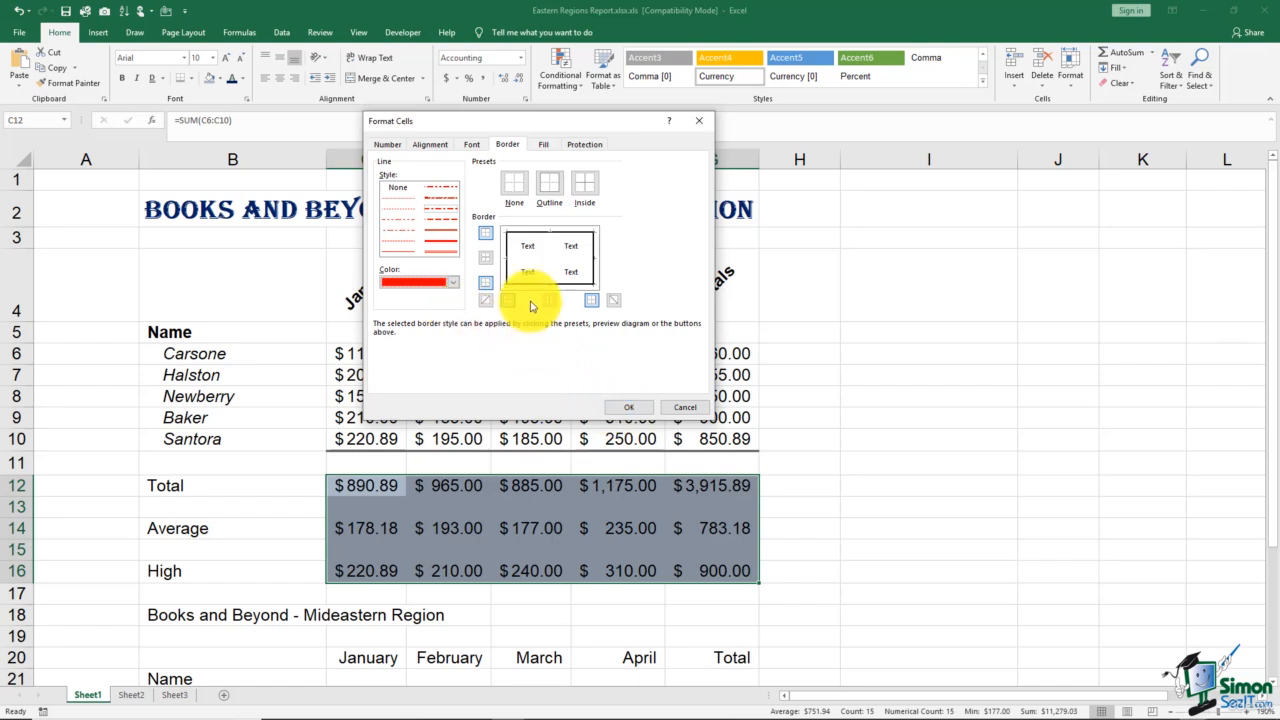
click(508, 258)
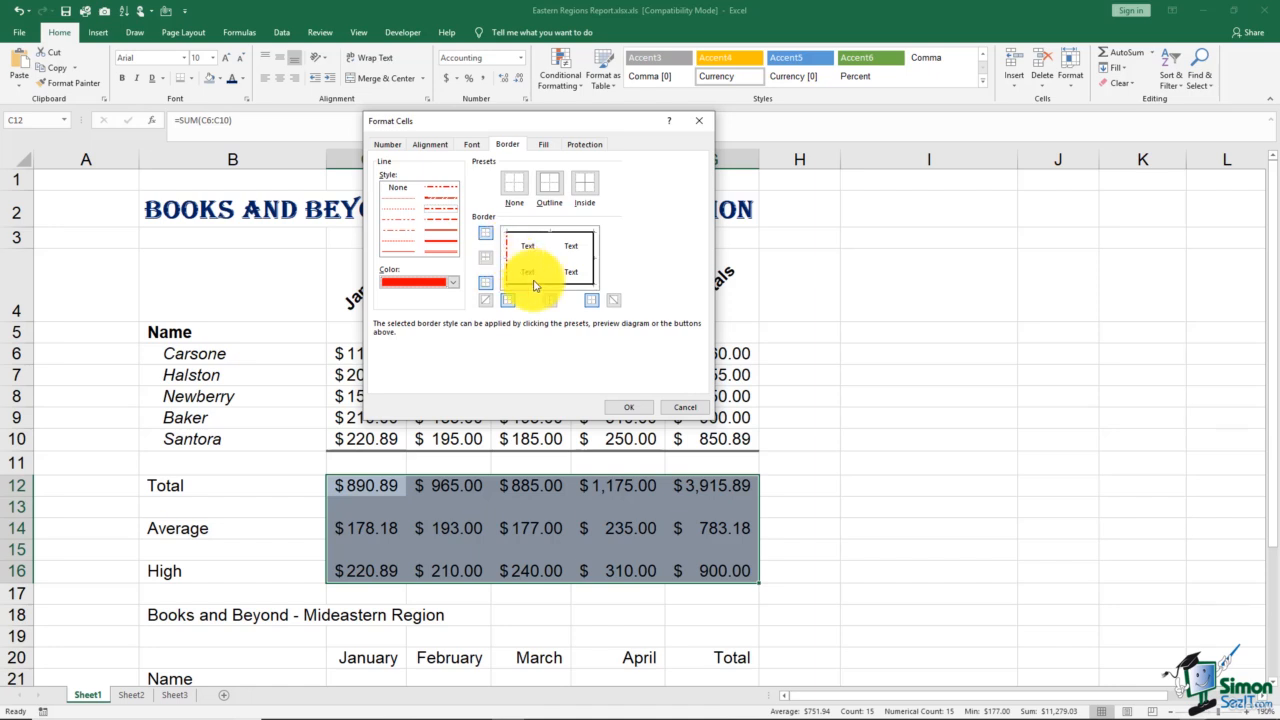
click(593, 264)
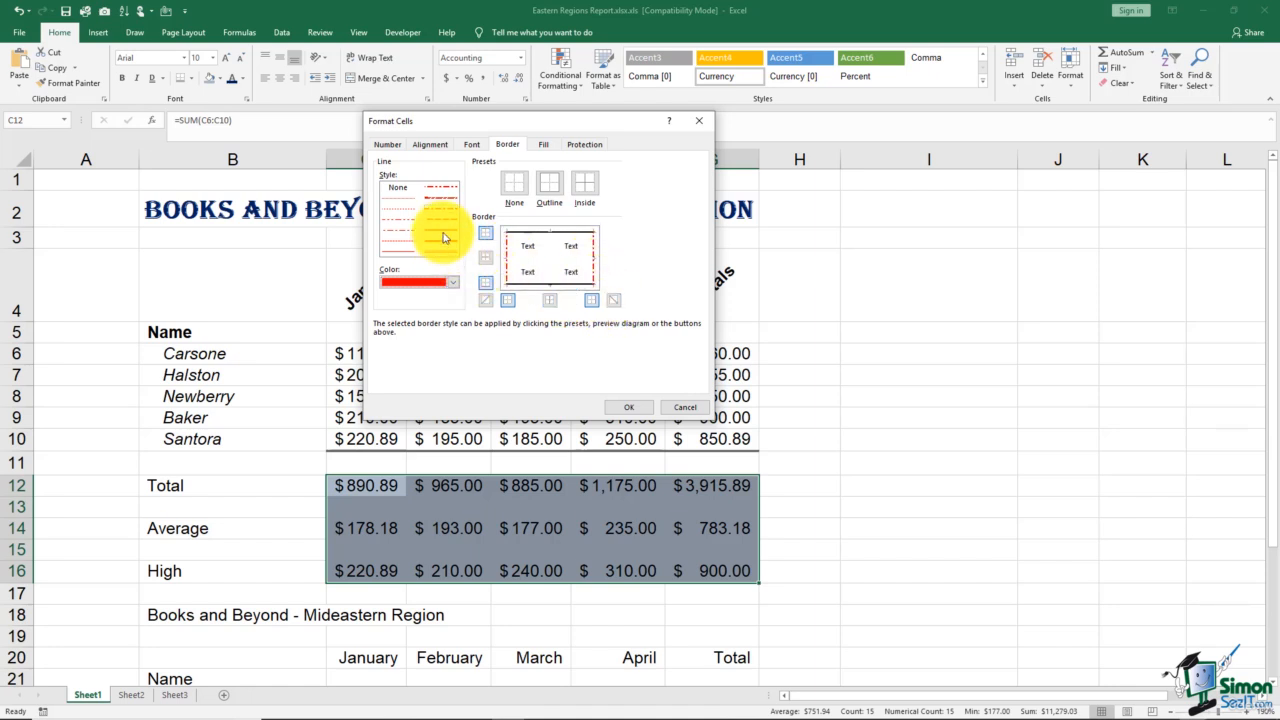
Set the top and bottom borders of C12:G16 to a solid dark blue line and apply the border settings
click(450, 281)
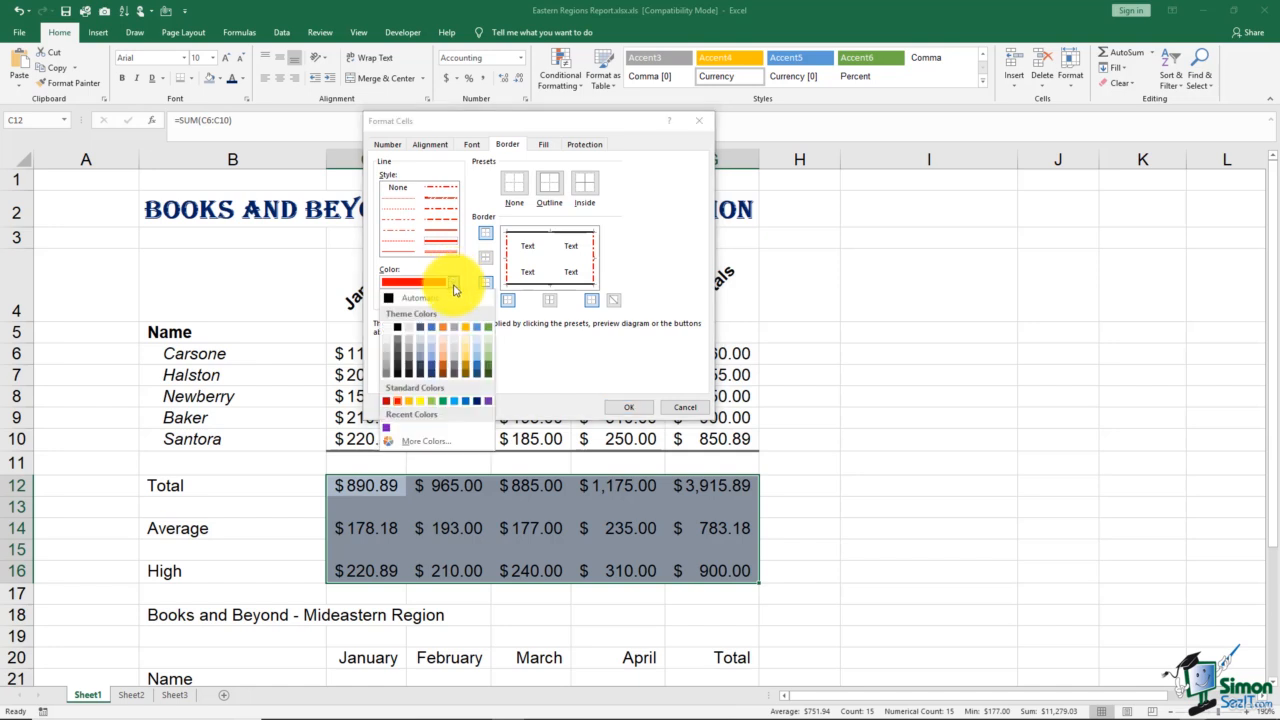
click(478, 401)
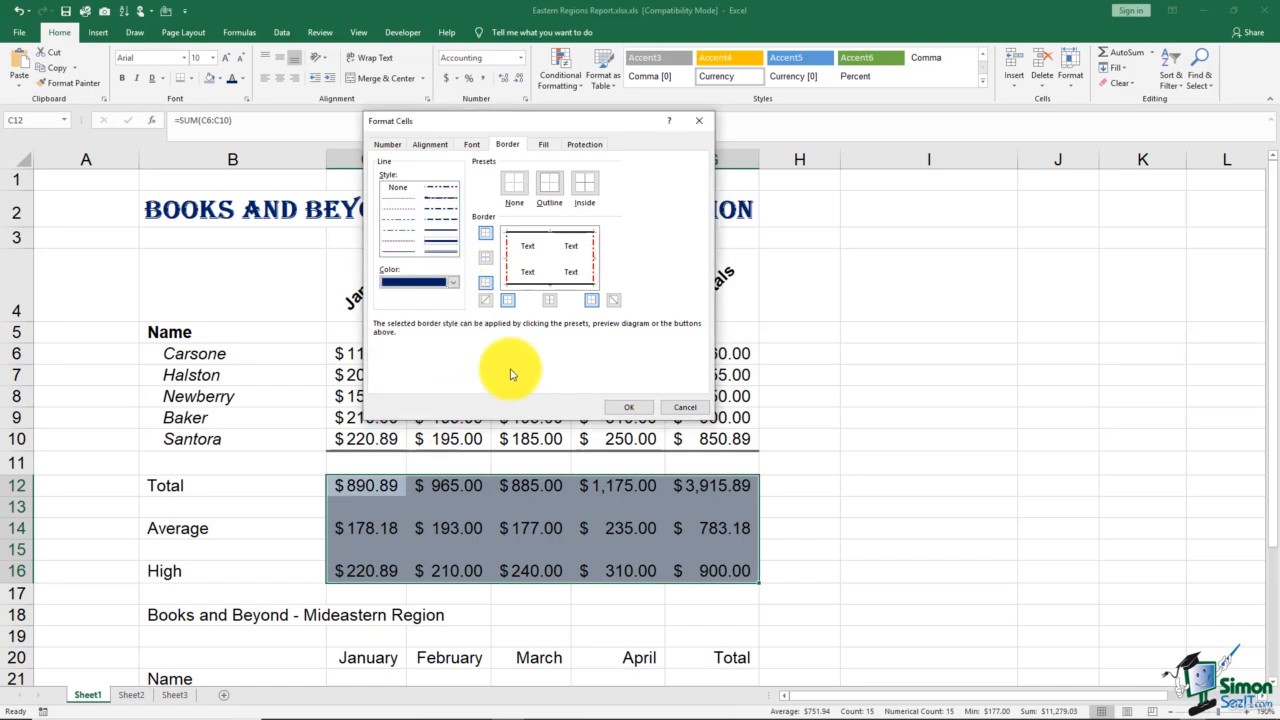
click(537, 283)
click(533, 236)
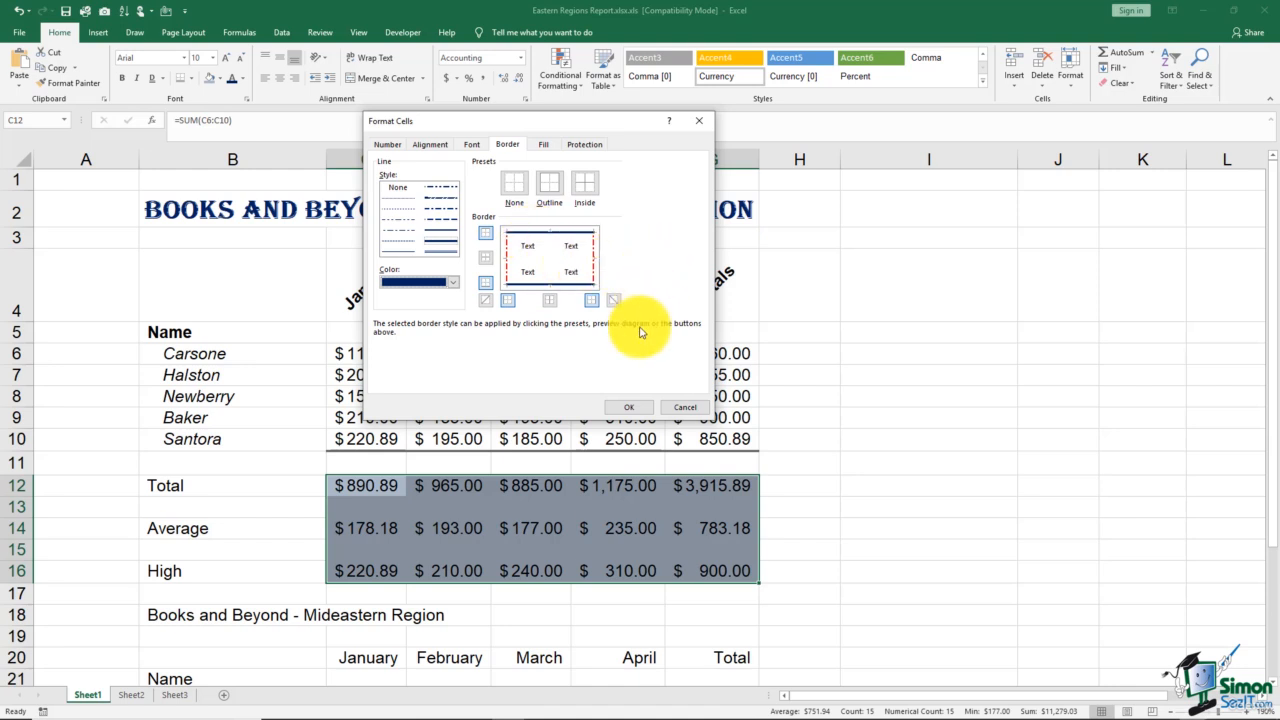
click(629, 407)
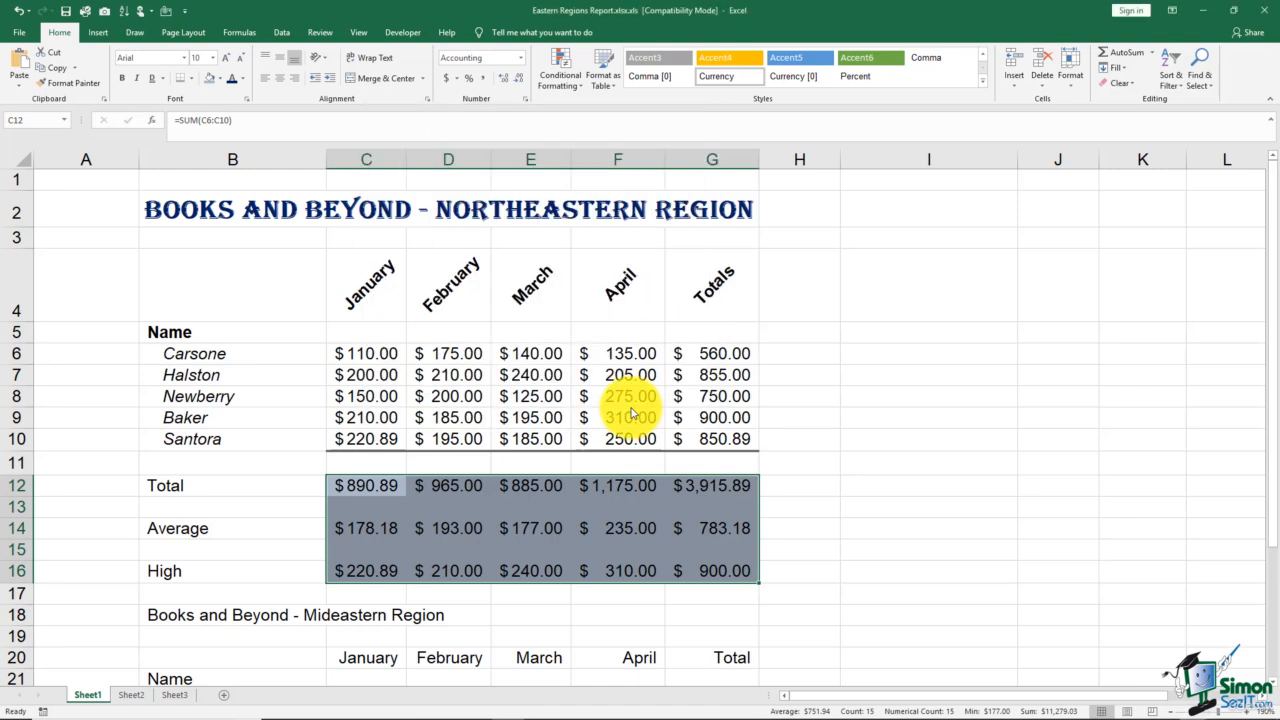
click(882, 388)
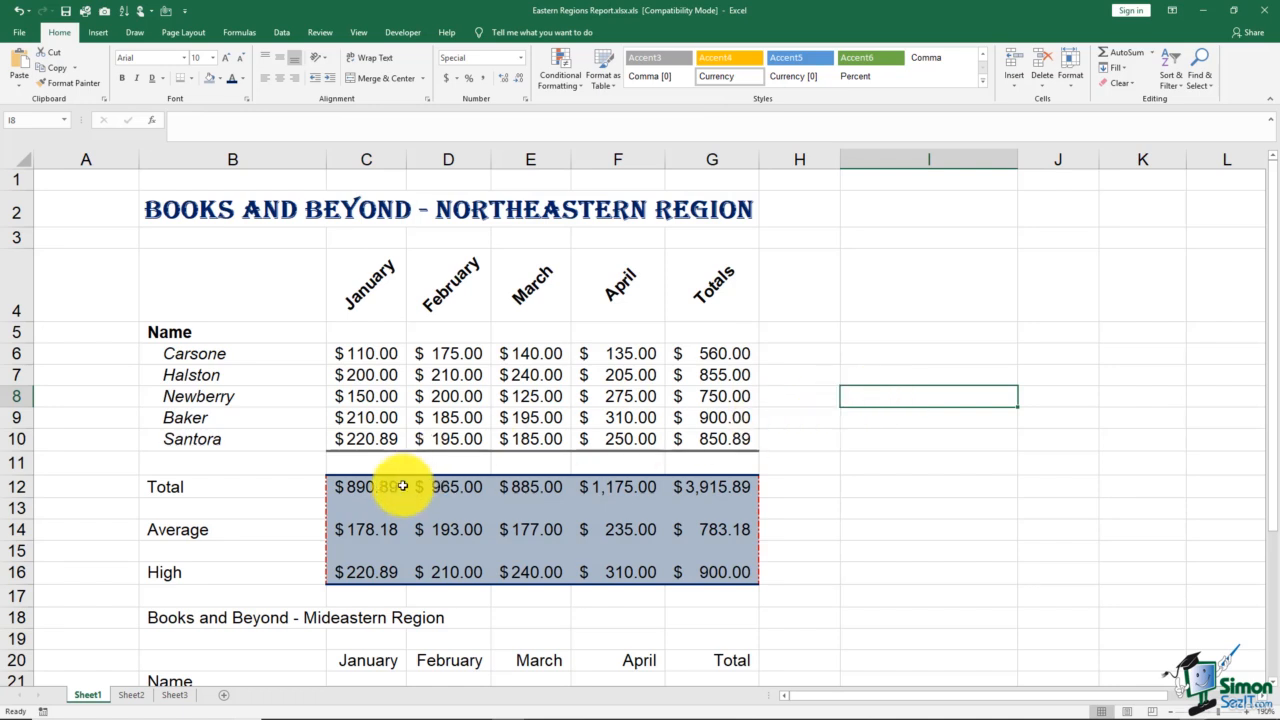
In the fill effects for the summary range C12:G16, set a two-color gradient of yellow and blue-gray
drag(372, 482, 692, 571)
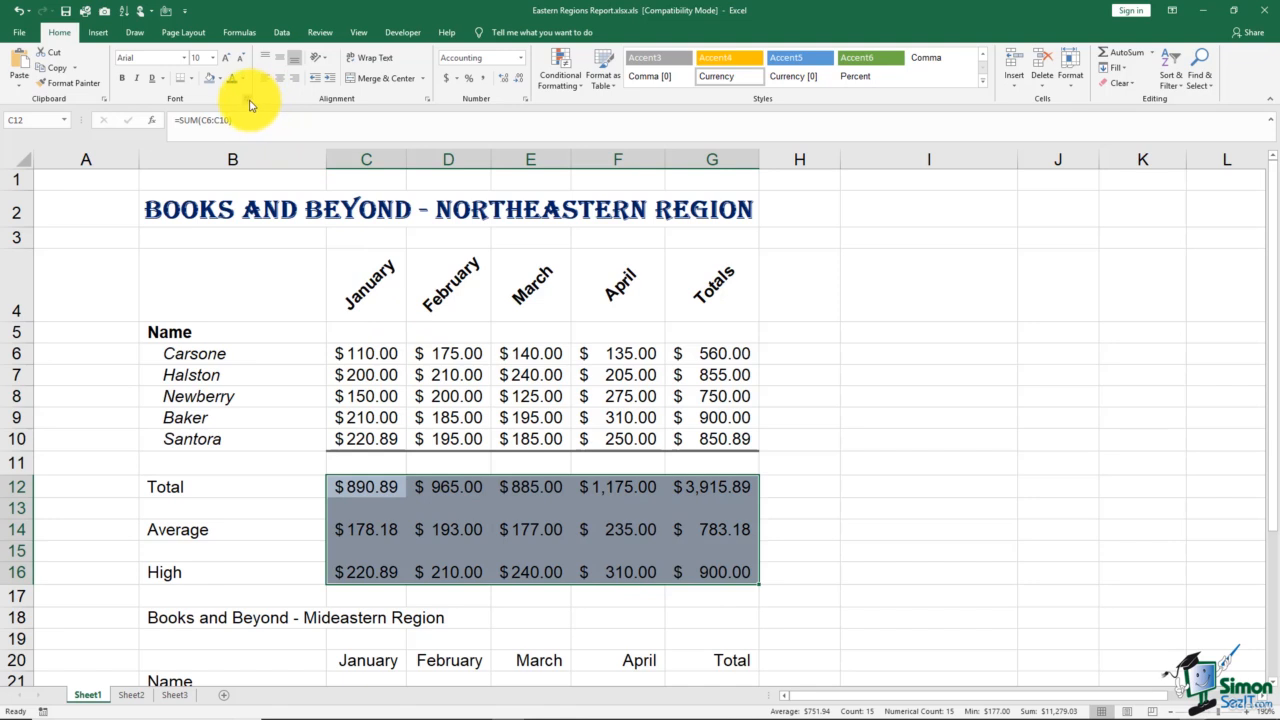
click(246, 99)
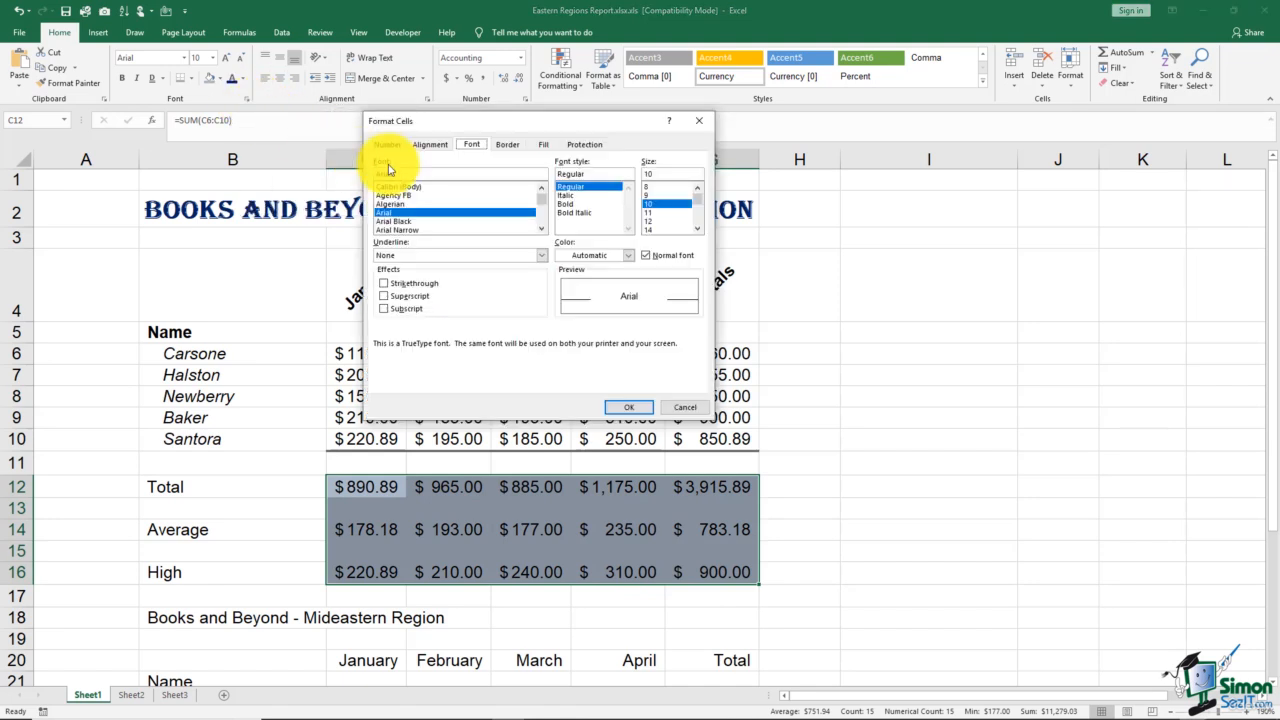
click(505, 145)
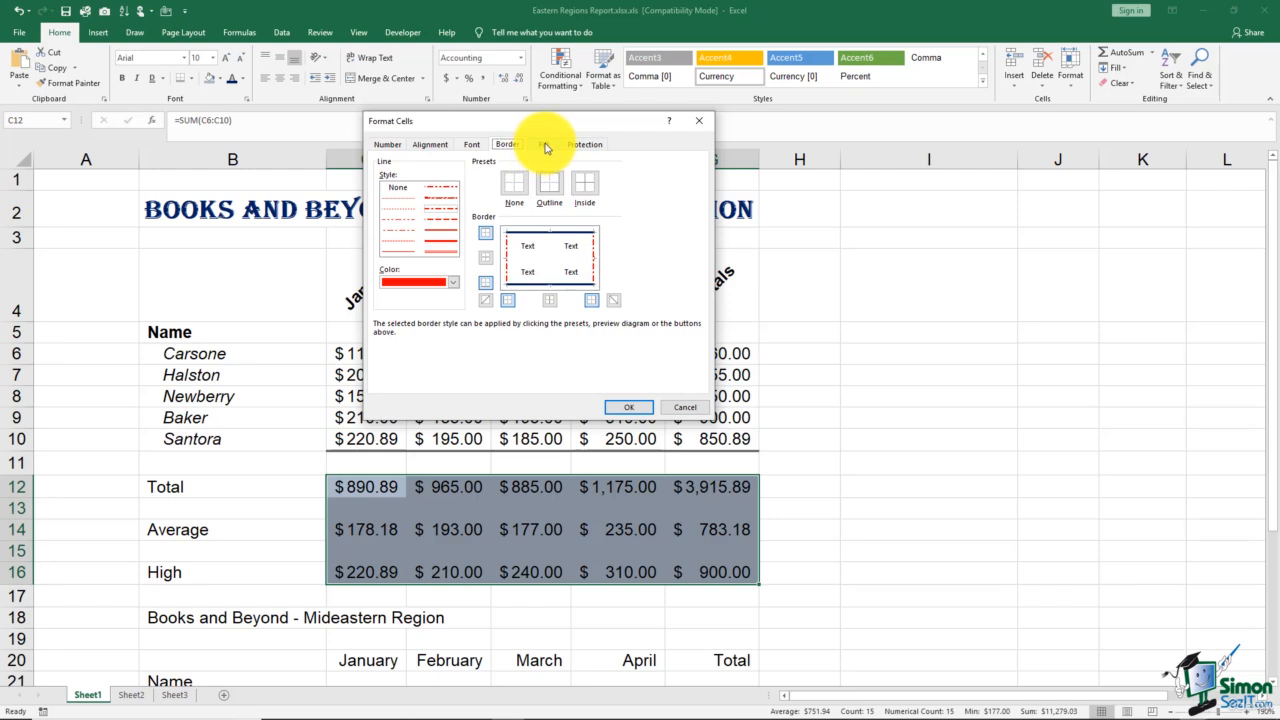
click(543, 145)
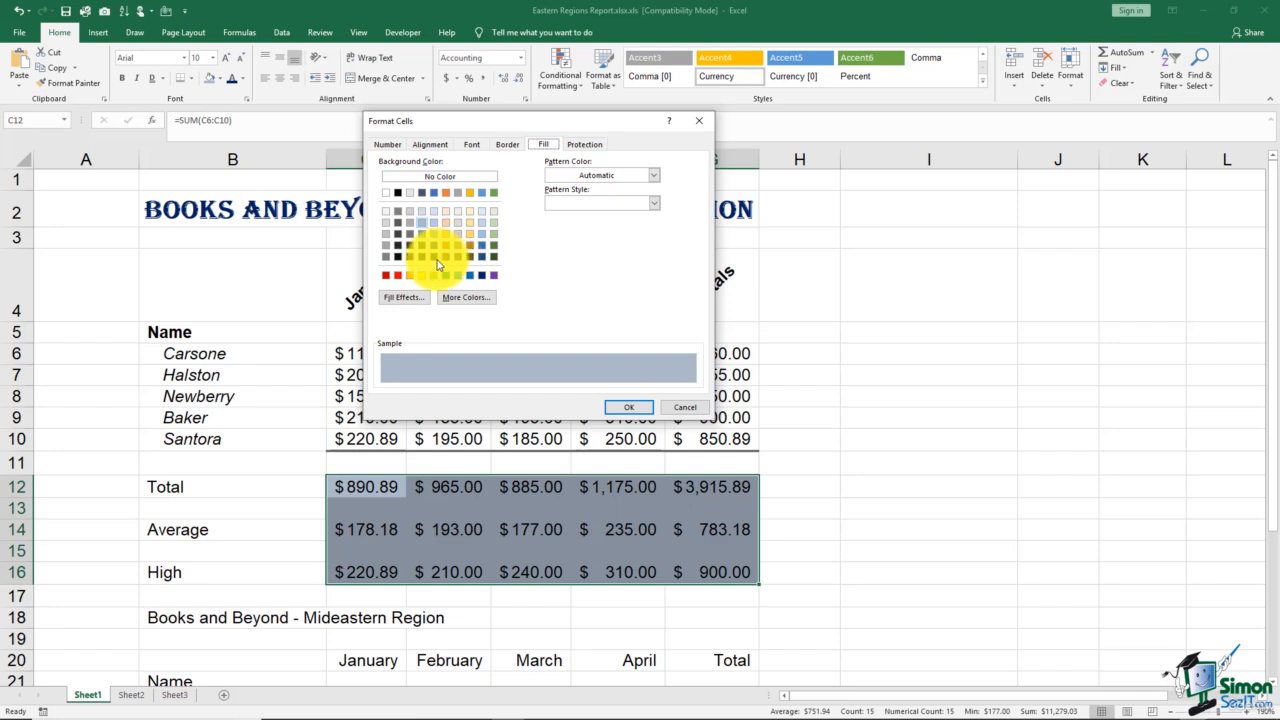
click(418, 299)
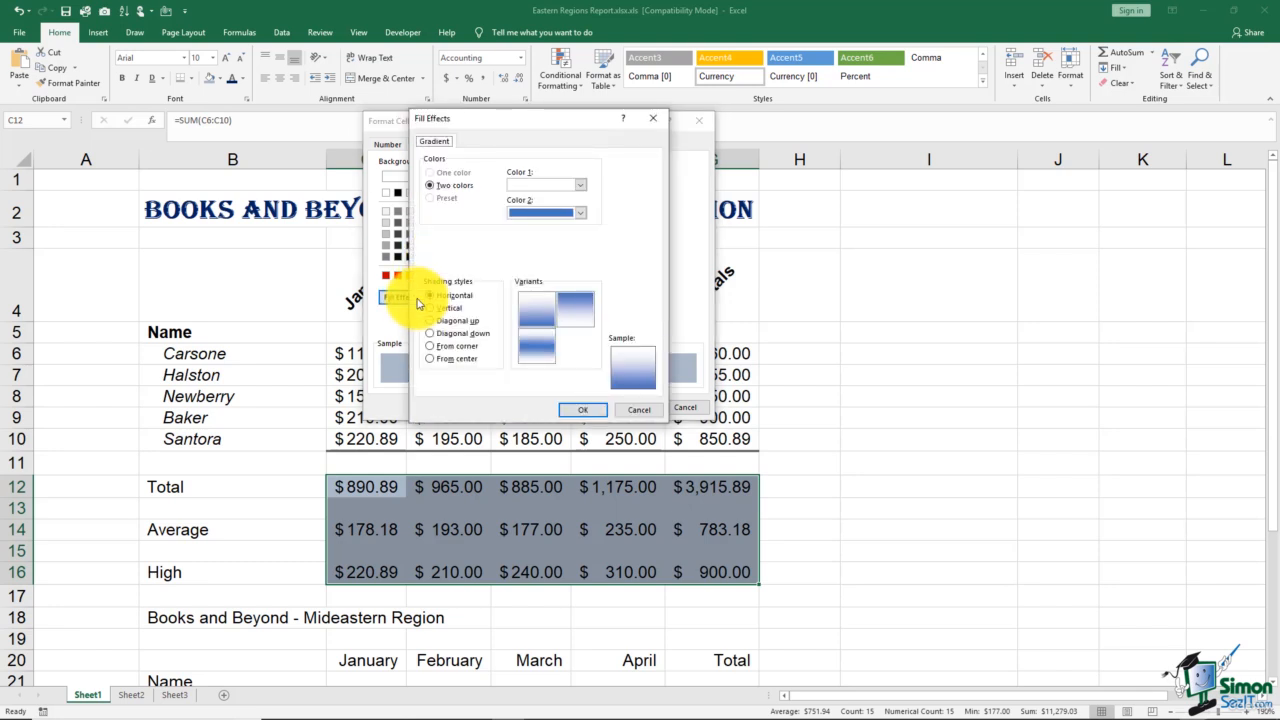
click(580, 185)
click(547, 292)
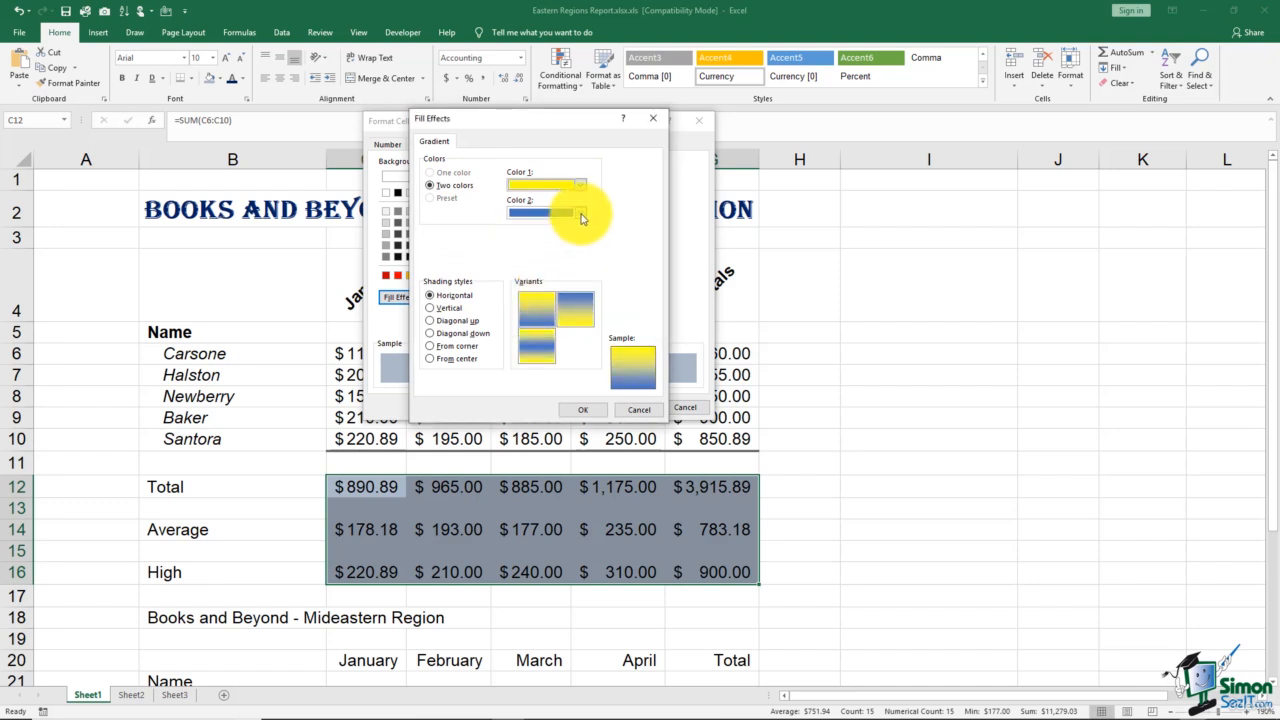
click(582, 214)
click(548, 279)
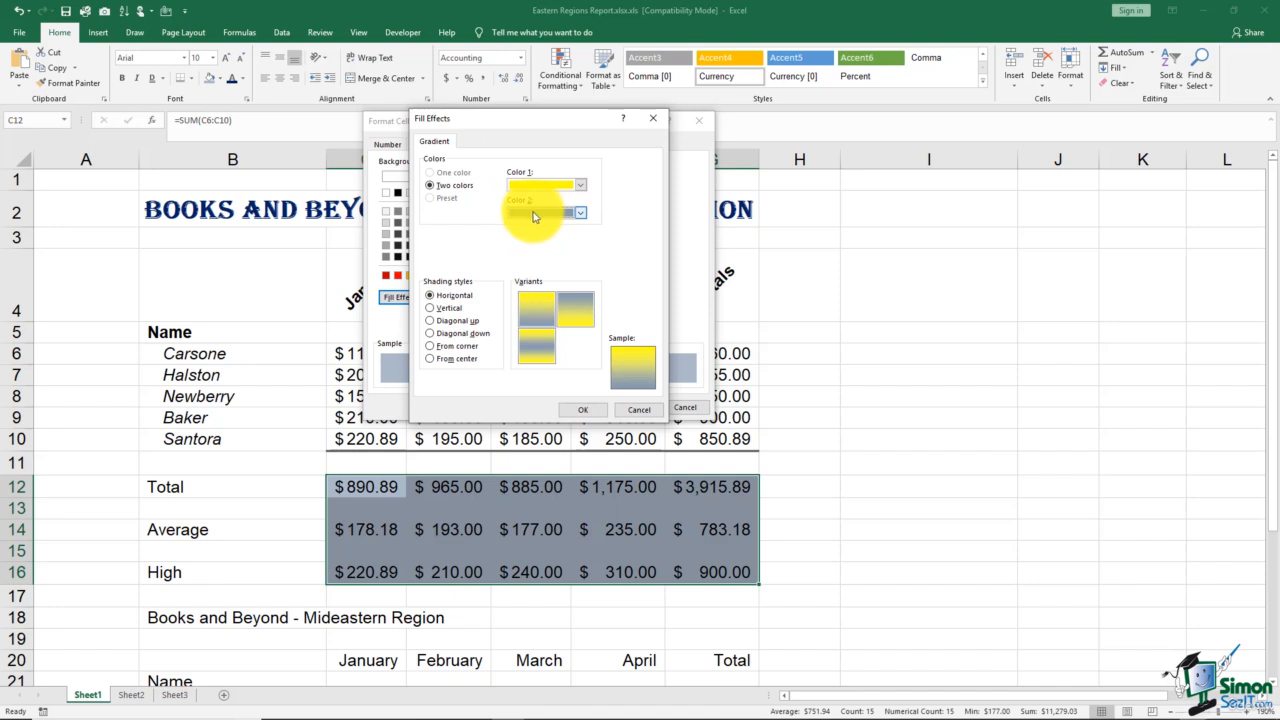
Set the gradient's shading style to From center and apply it to C12:G16
click(430, 308)
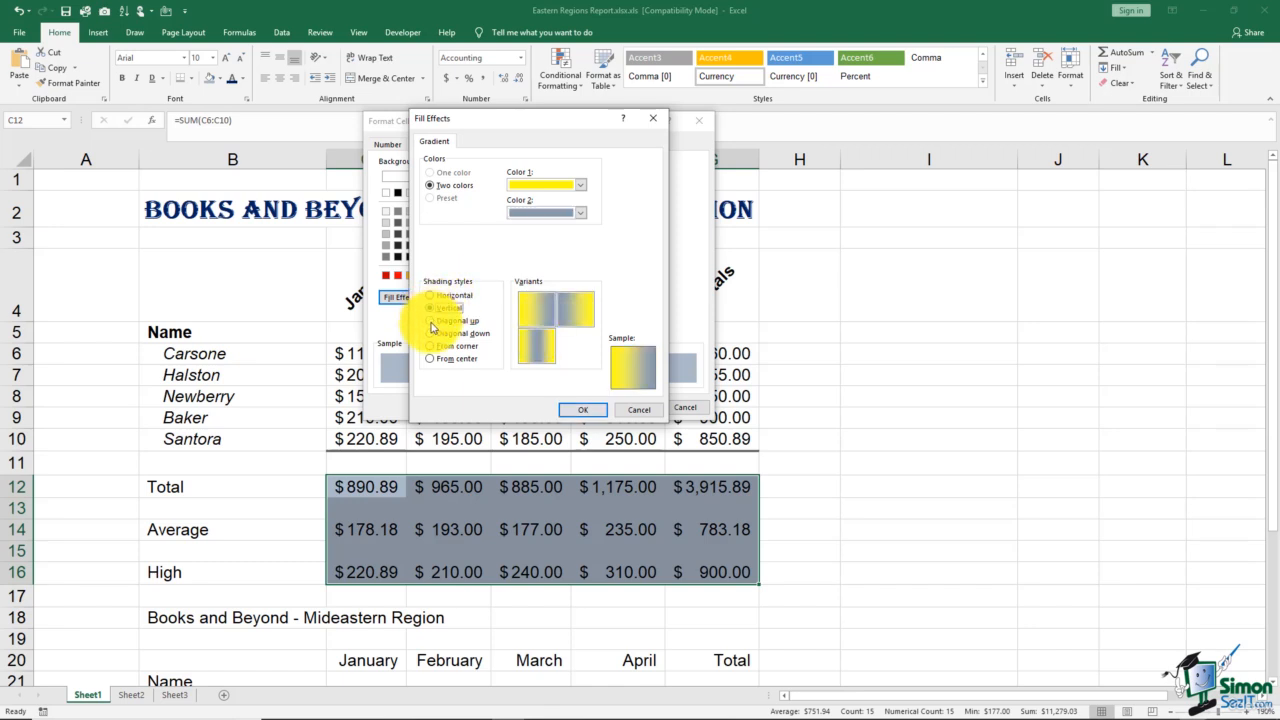
click(430, 345)
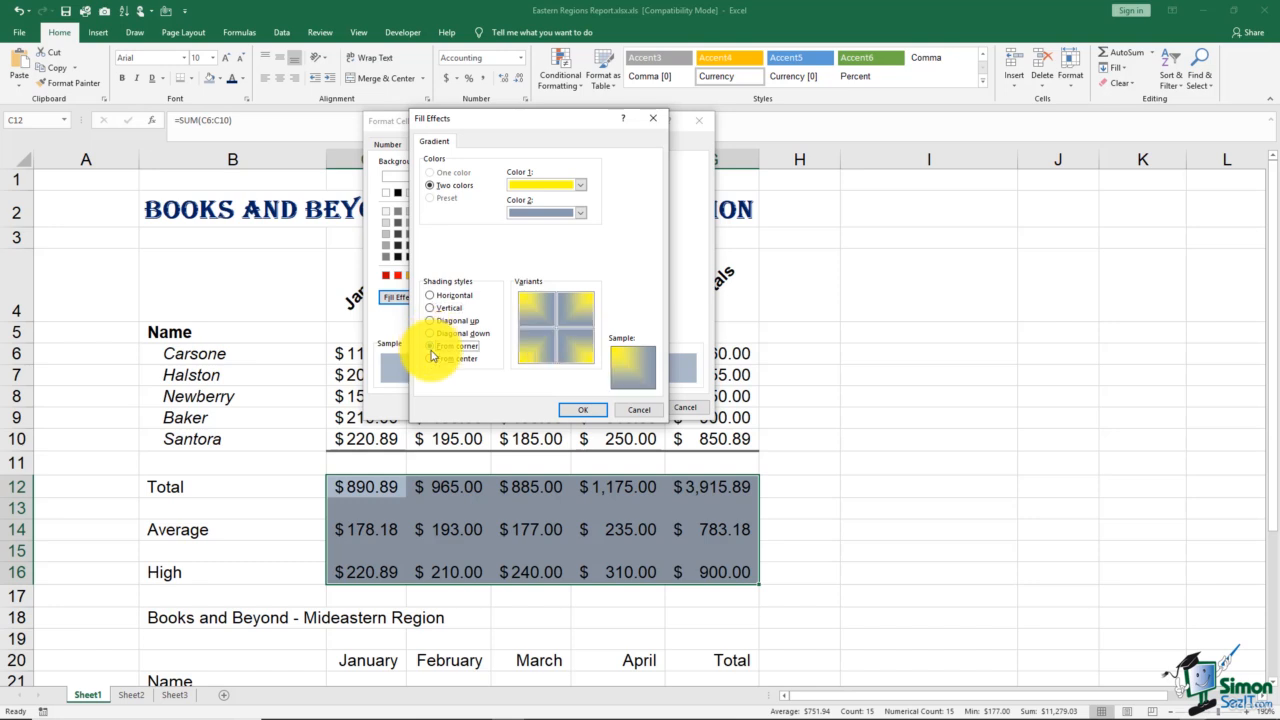
click(430, 359)
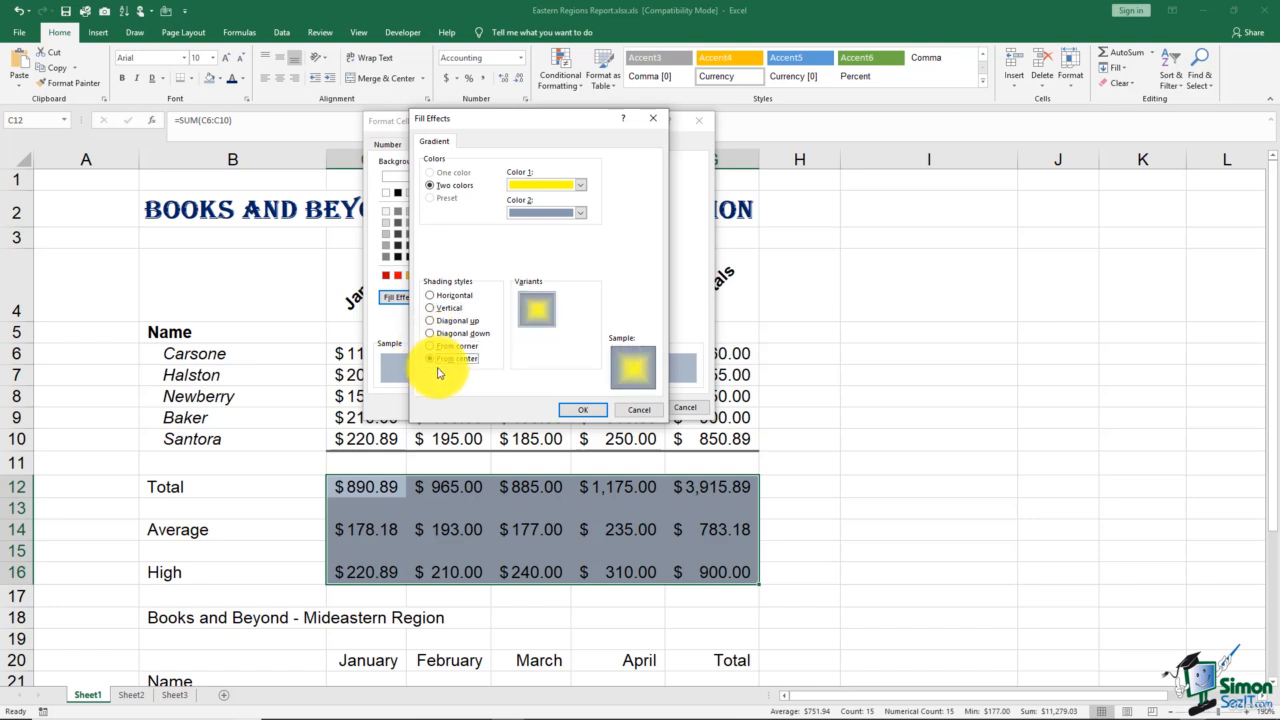
click(584, 413)
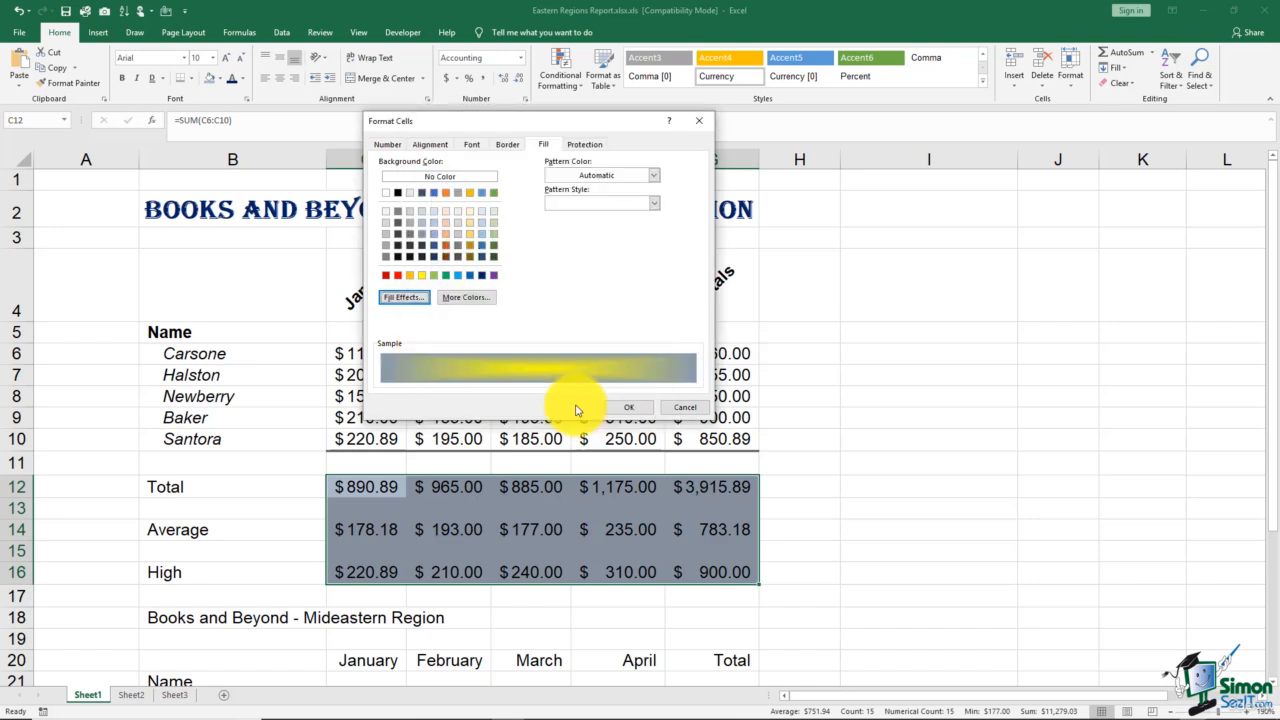
click(622, 408)
click(894, 464)
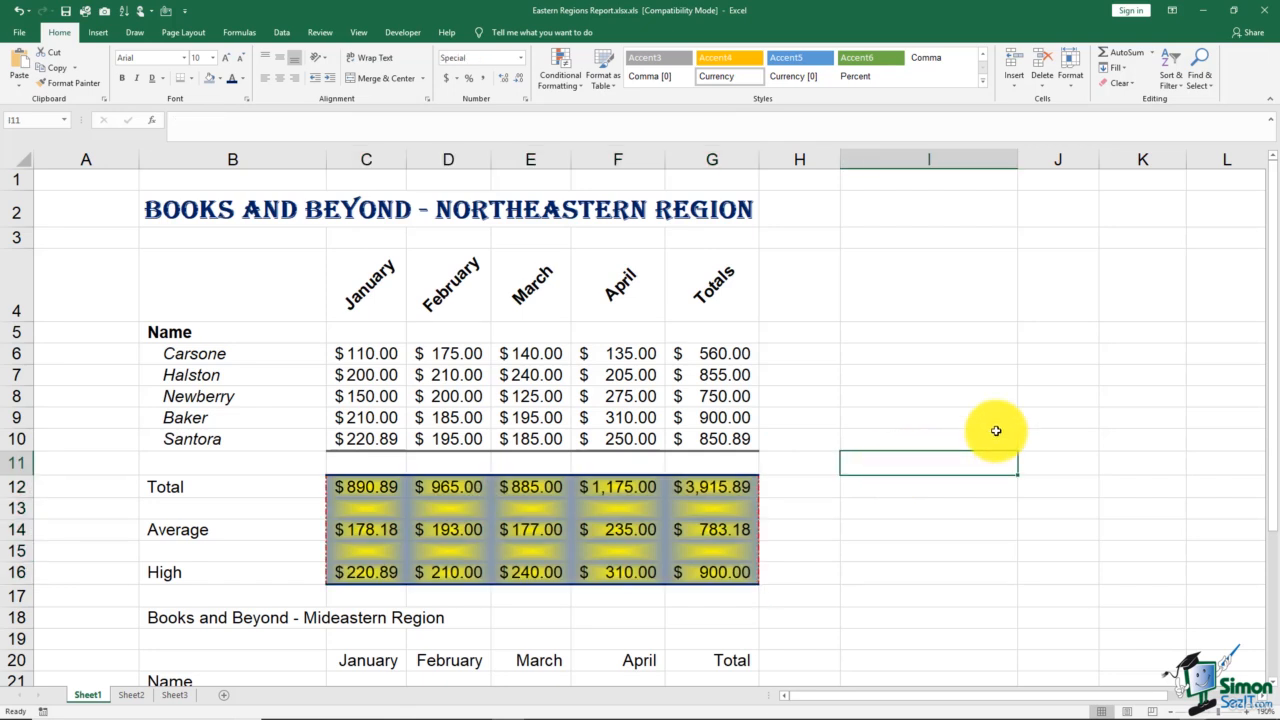
In the Format Cells fill settings for C12:G16, choose the 12.5% Gray pattern style
drag(371, 486, 708, 571)
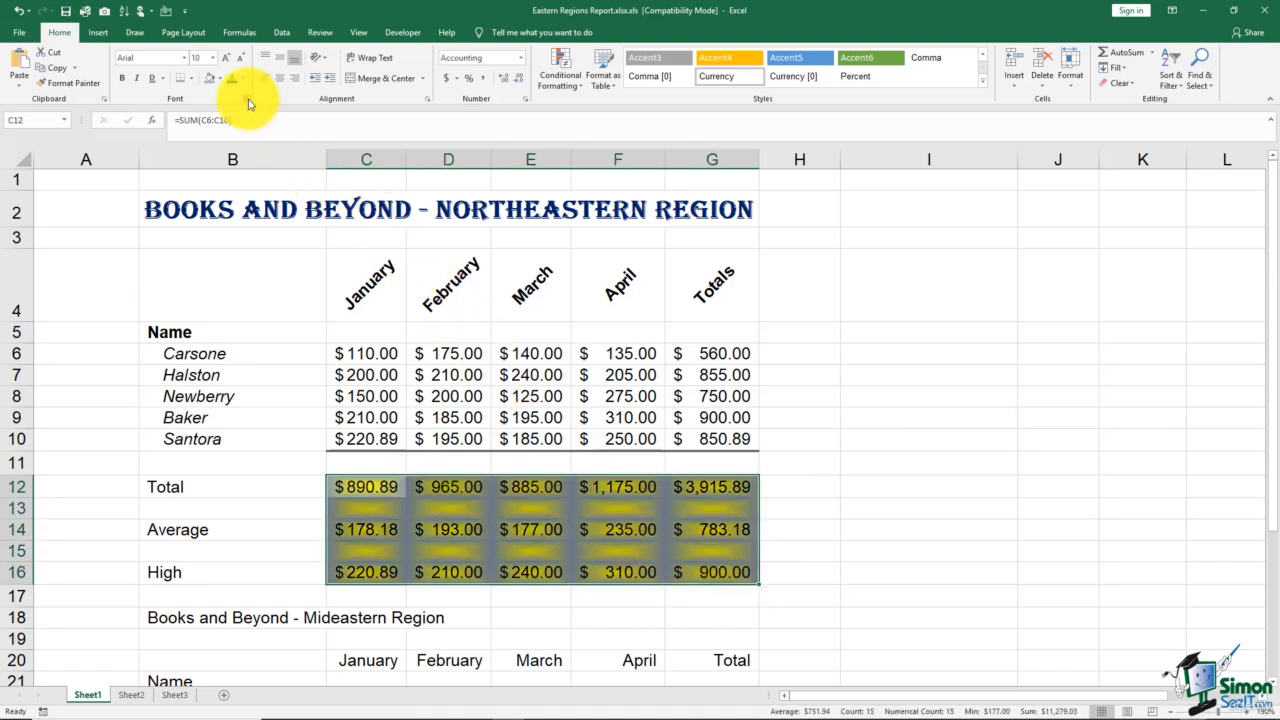
click(246, 99)
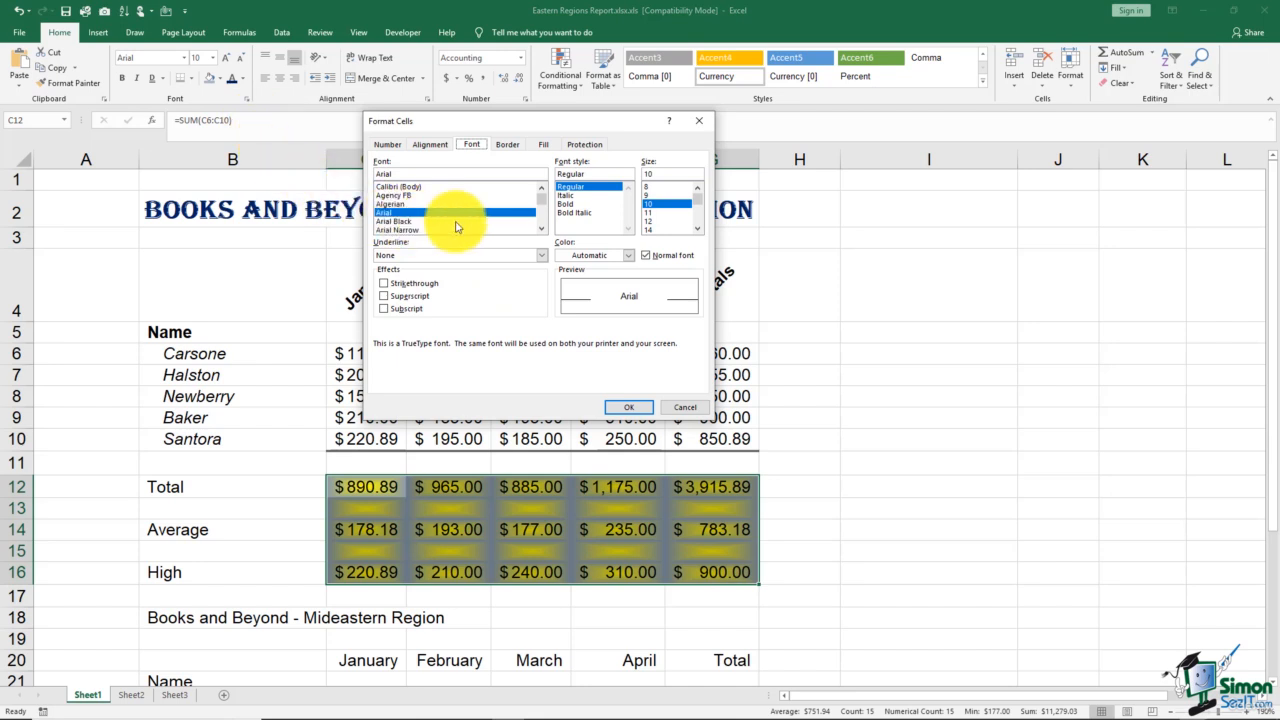
click(541, 147)
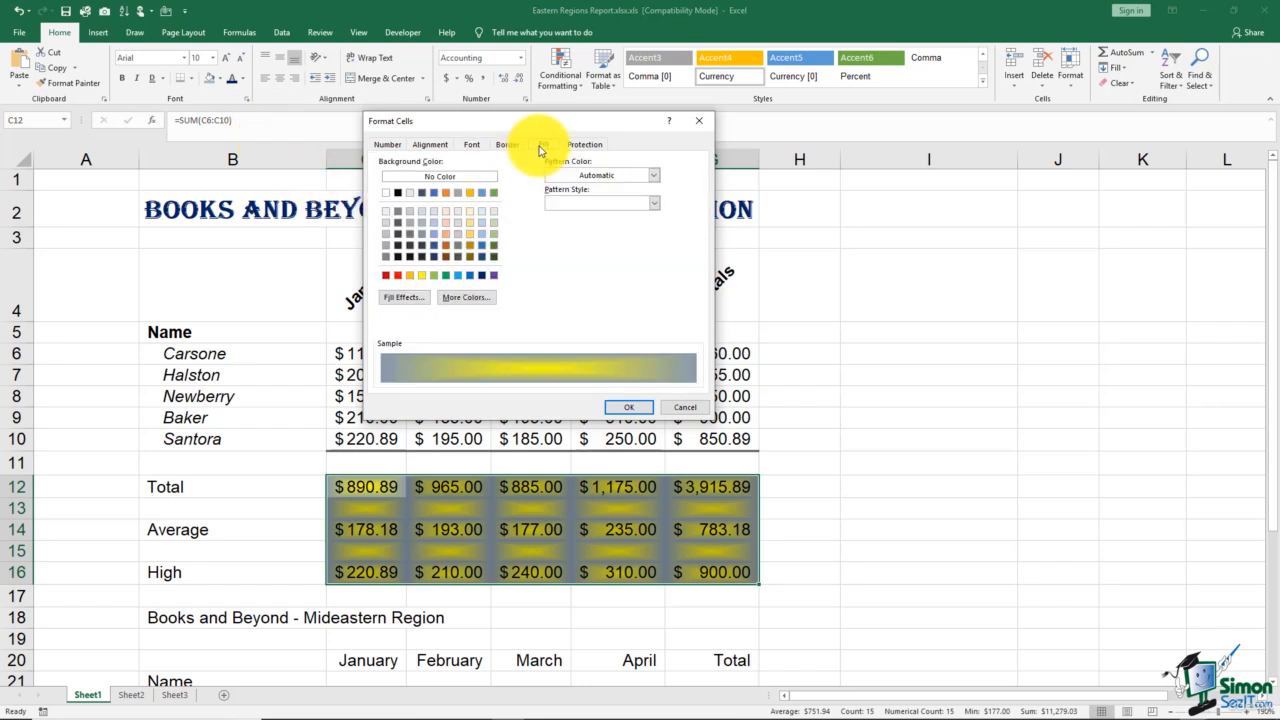
click(655, 177)
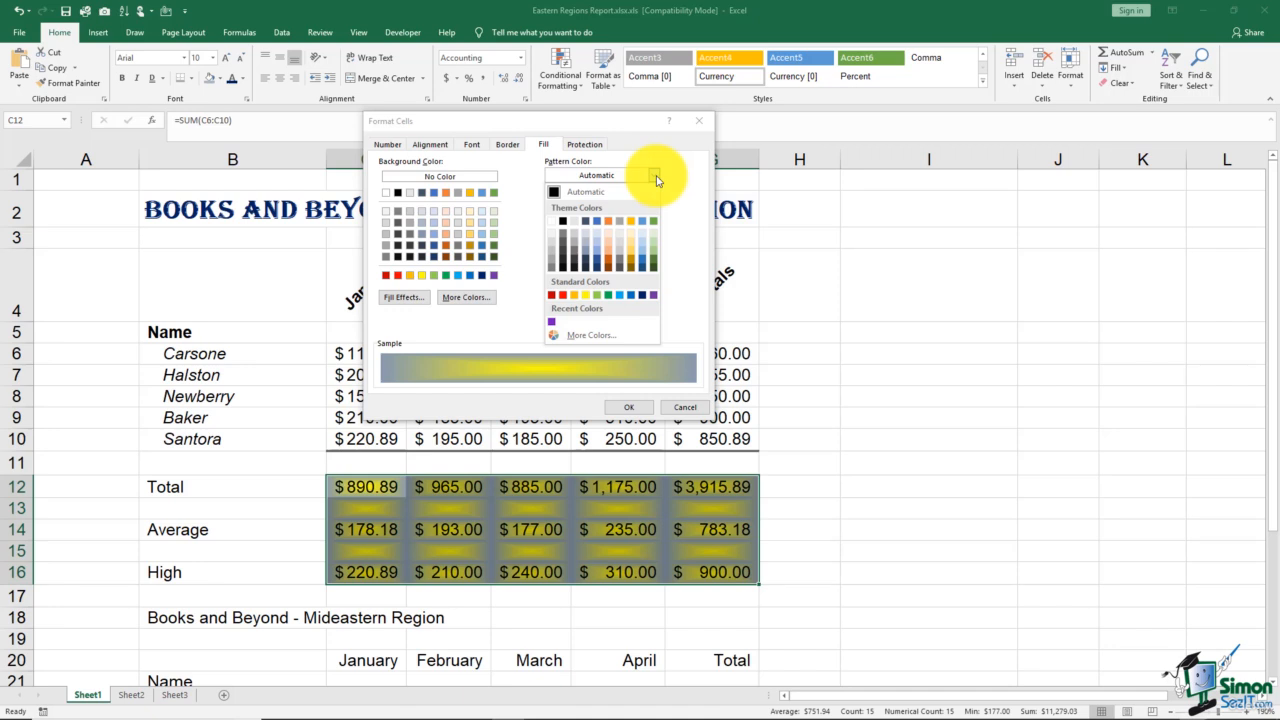
click(655, 177)
click(654, 203)
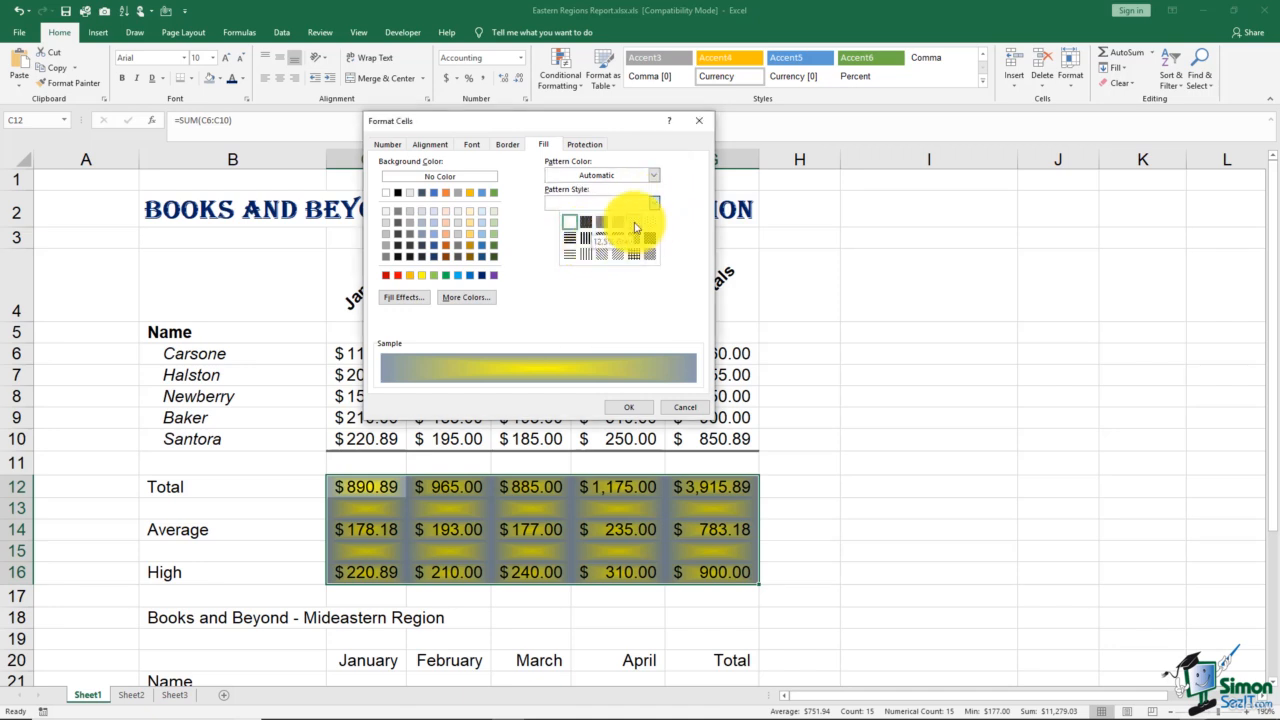
click(634, 221)
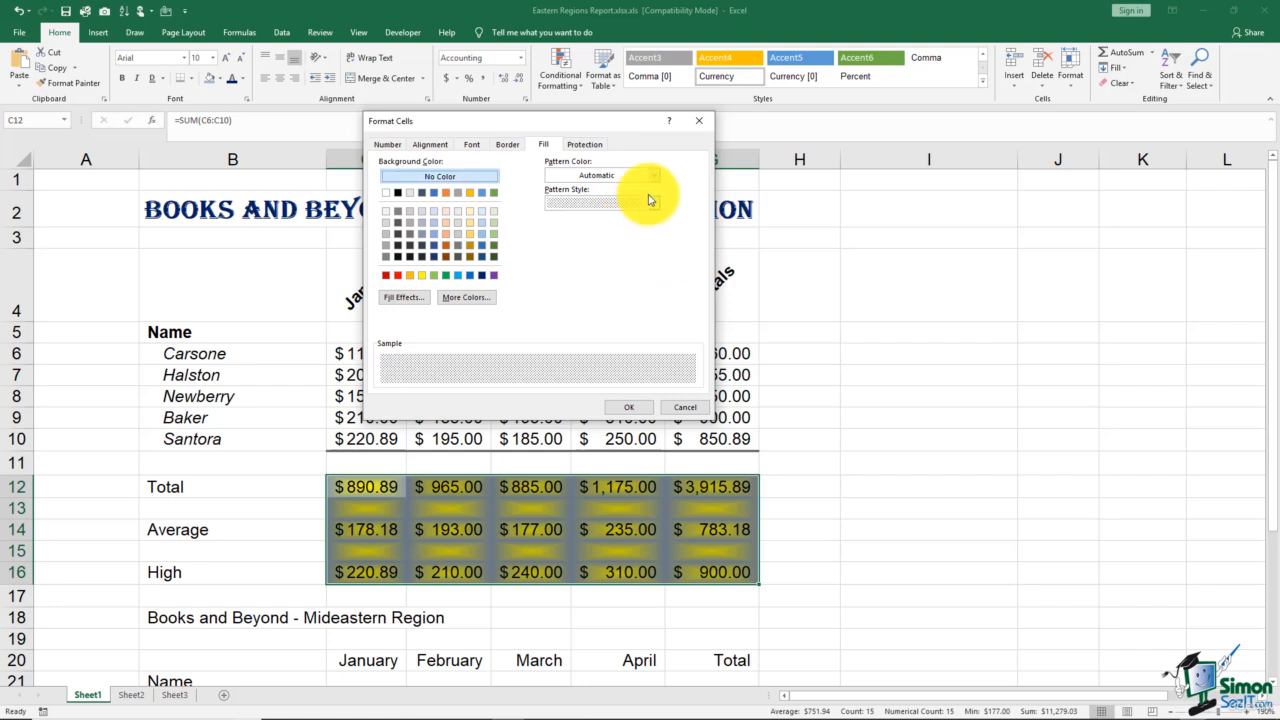
Set the pattern color to dark orange and apply the patterned fill to C12:G16
click(655, 177)
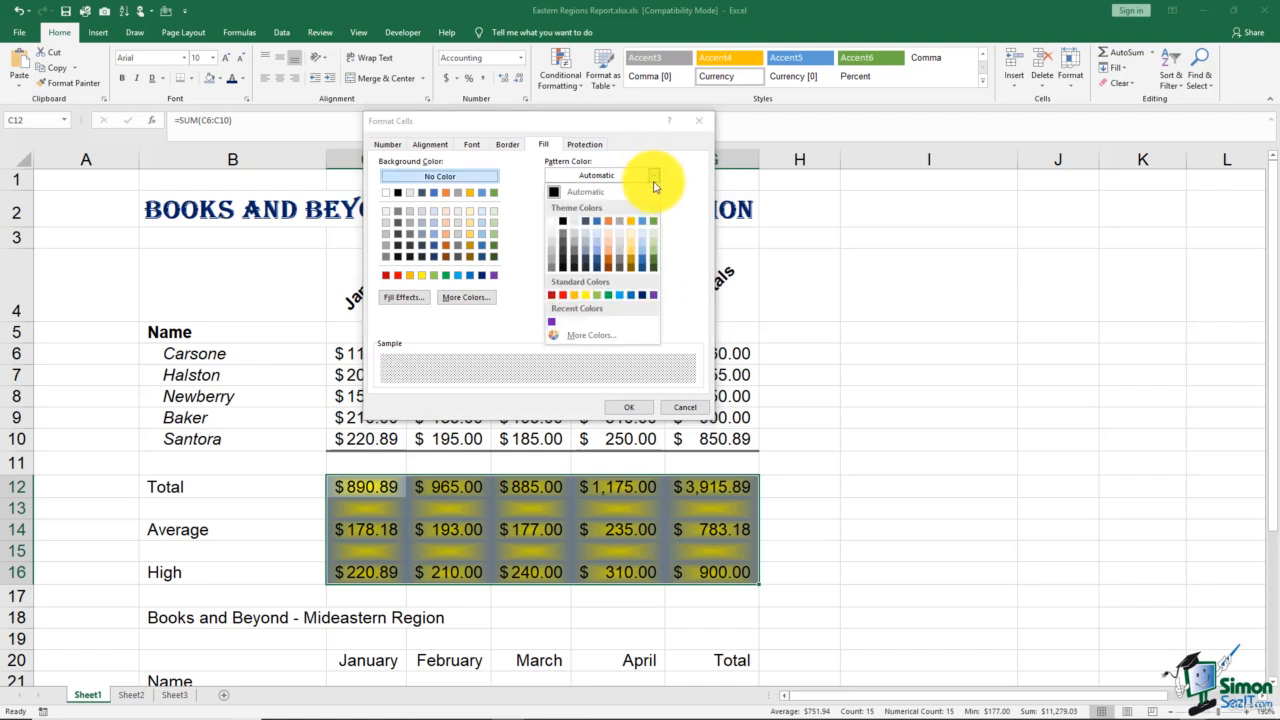
click(608, 253)
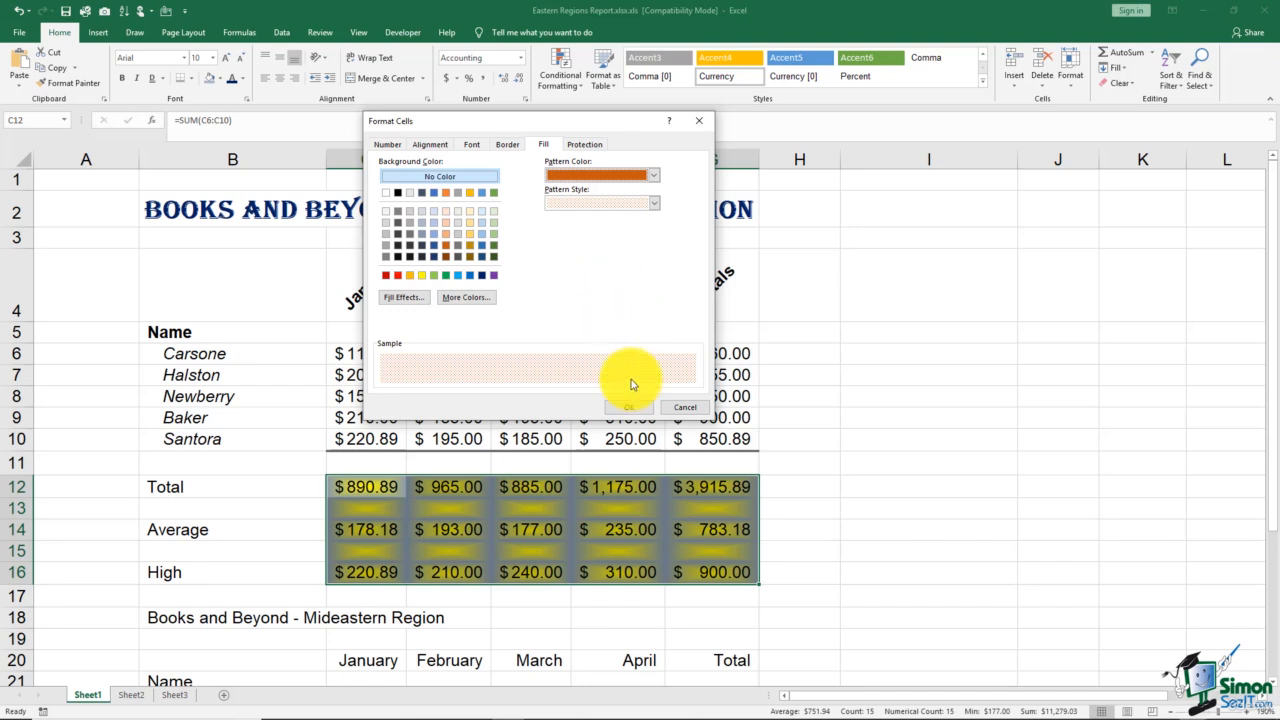
click(628, 407)
click(951, 394)
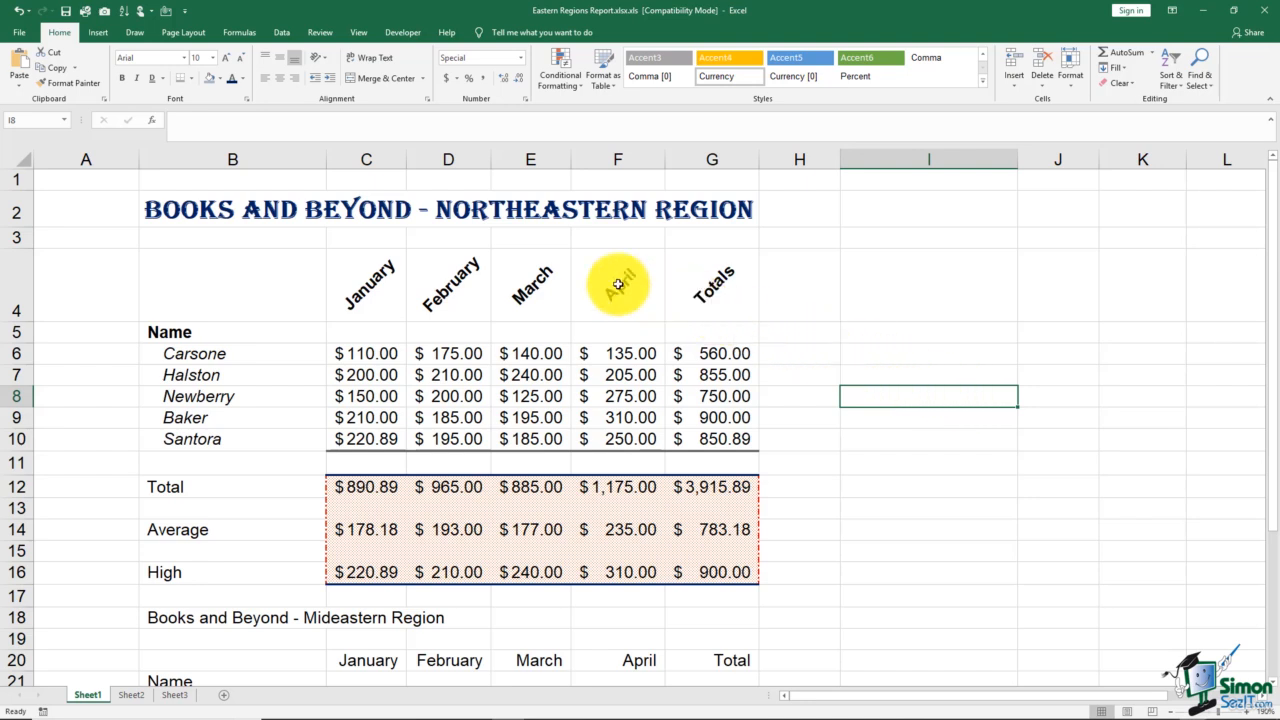
With Draw Border, draw a black freehand outline in the empty cells I5:K9, including a small box around J7:J8
click(193, 81)
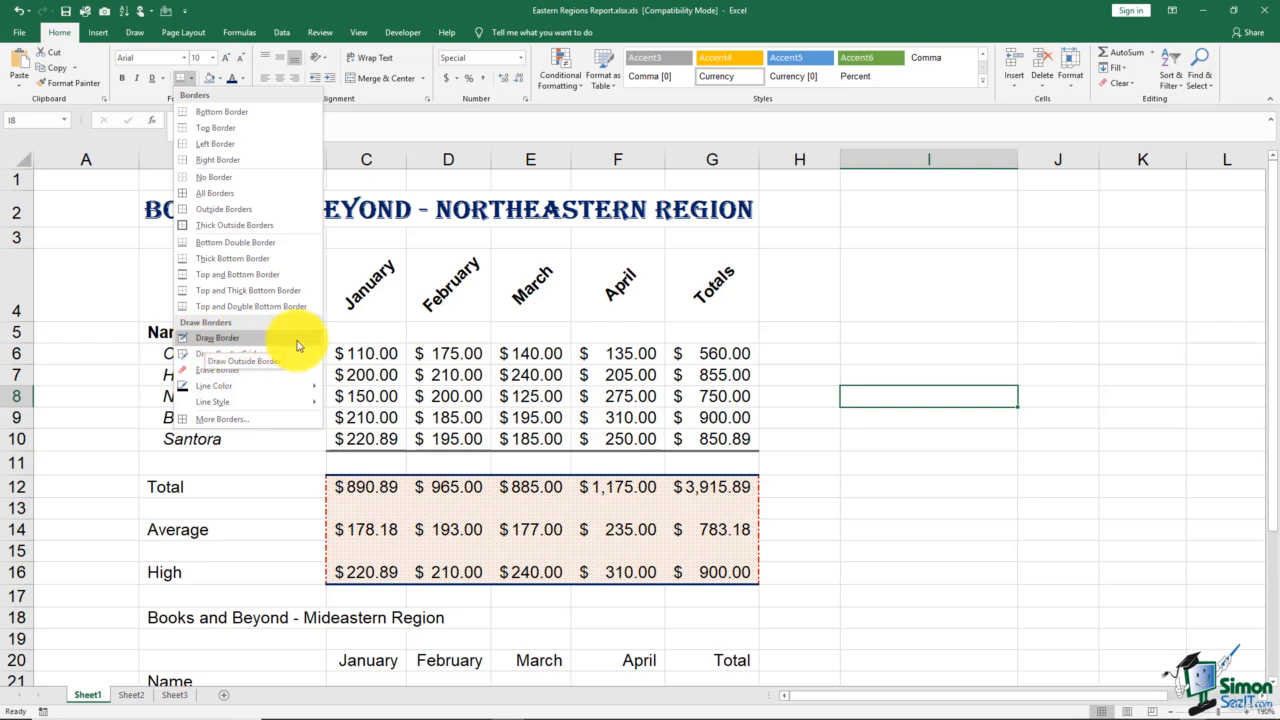
mouse_move(292, 385)
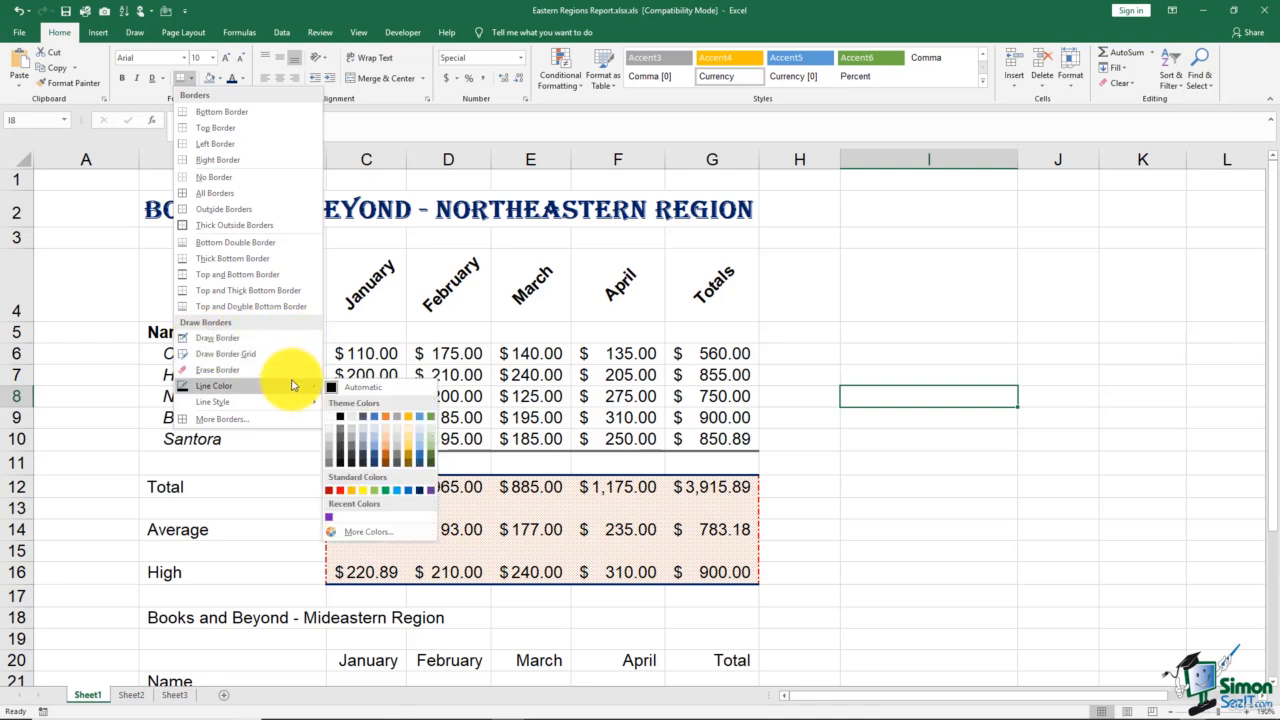
click(286, 338)
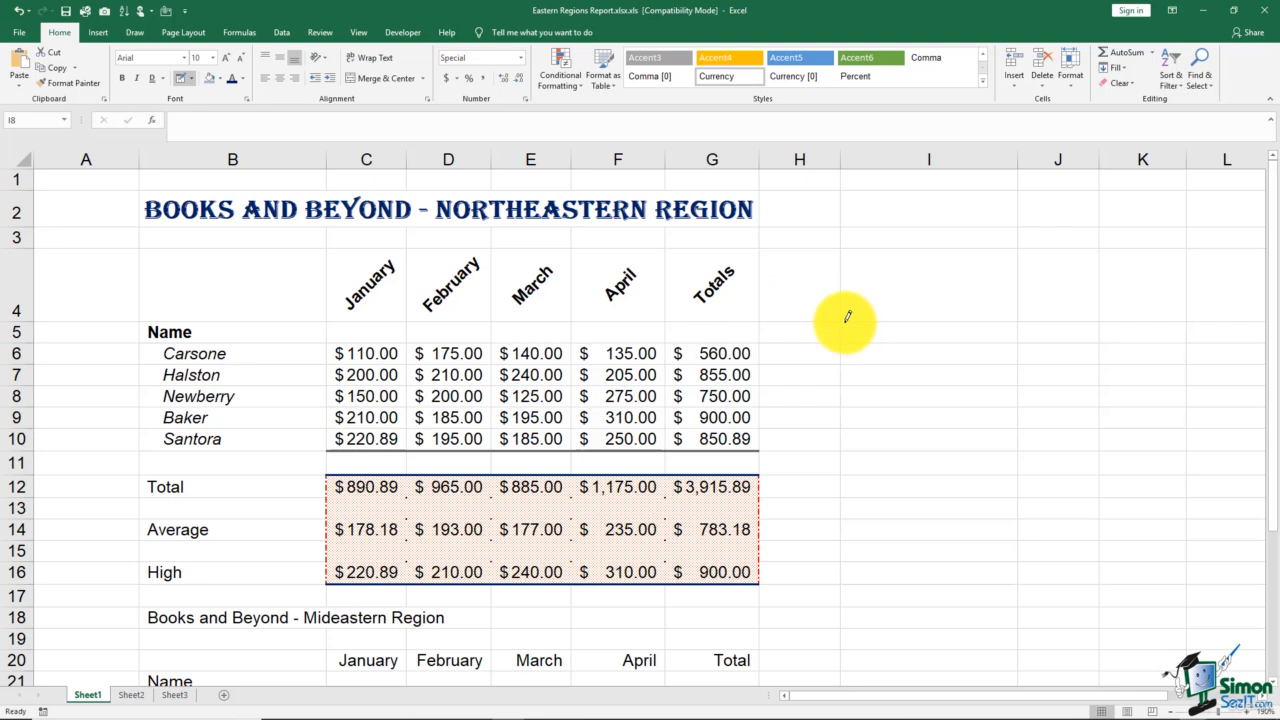
click(885, 320)
drag(908, 316, 1134, 315)
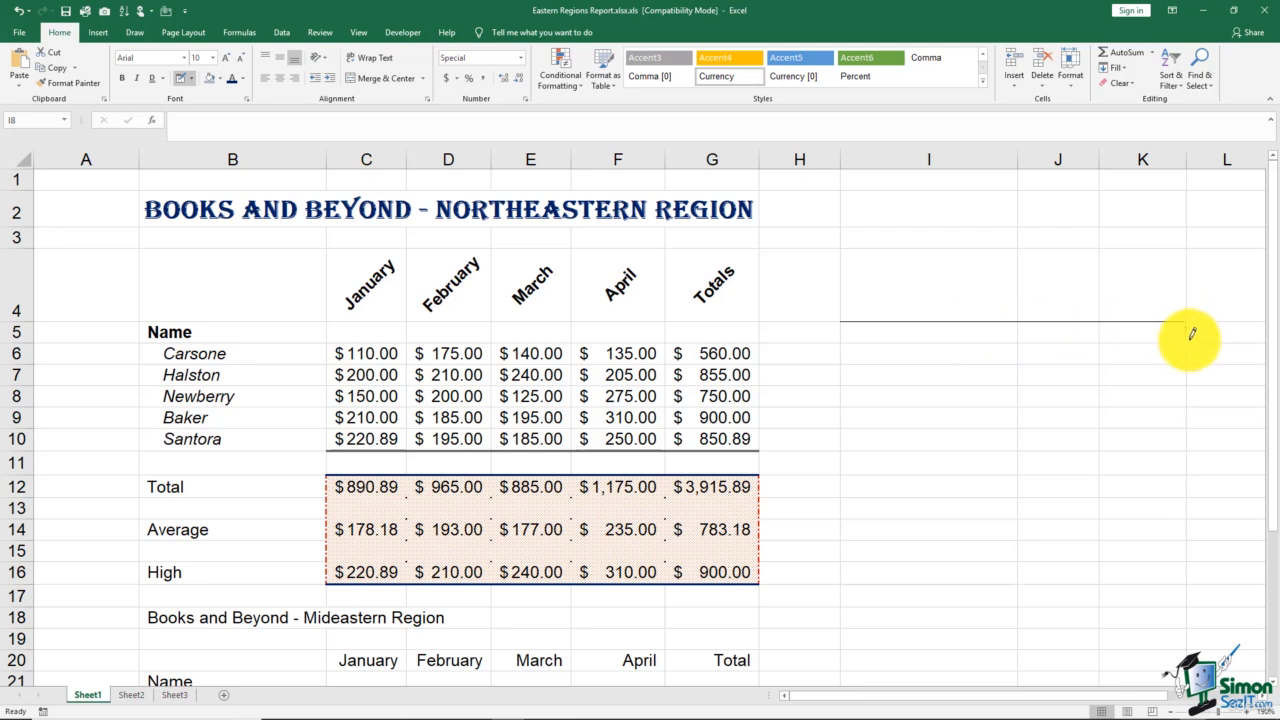
mouse_move(1192, 335)
mouse_down()
mouse_move(1186, 420)
mouse_move(1024, 400)
mouse_move(1020, 374)
mouse_move(876, 381)
mouse_up()
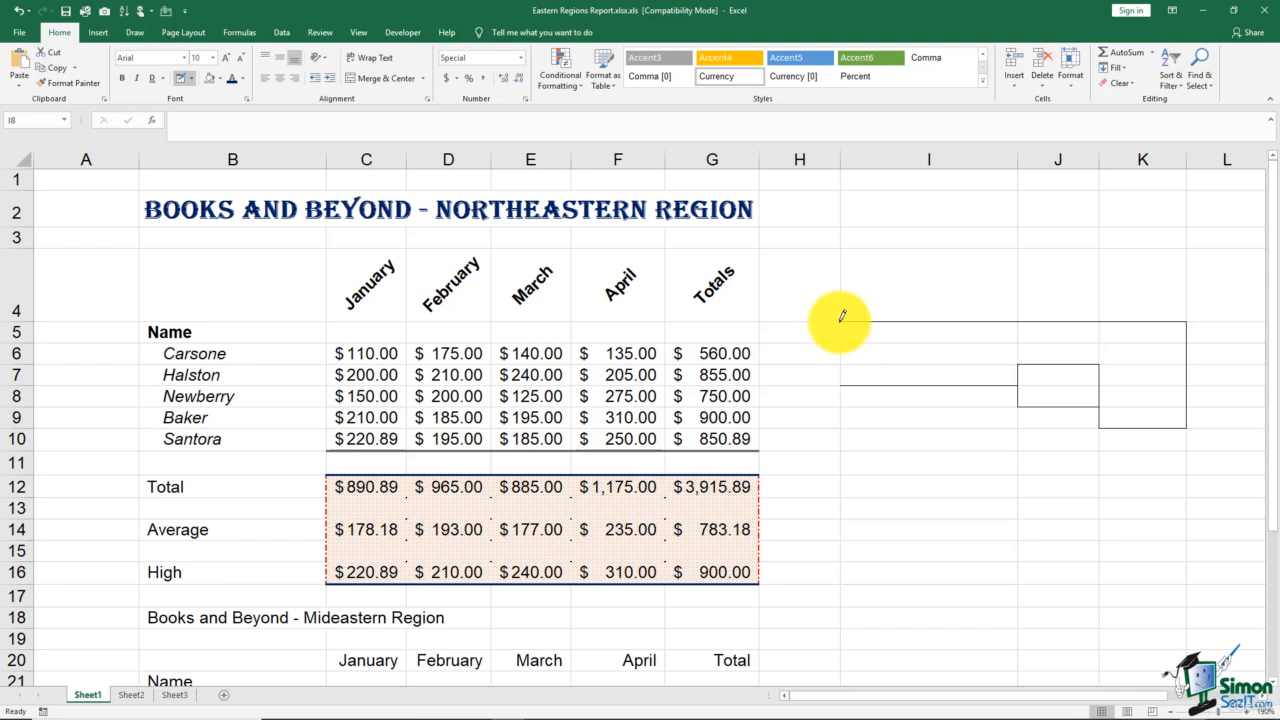
drag(834, 317, 840, 350)
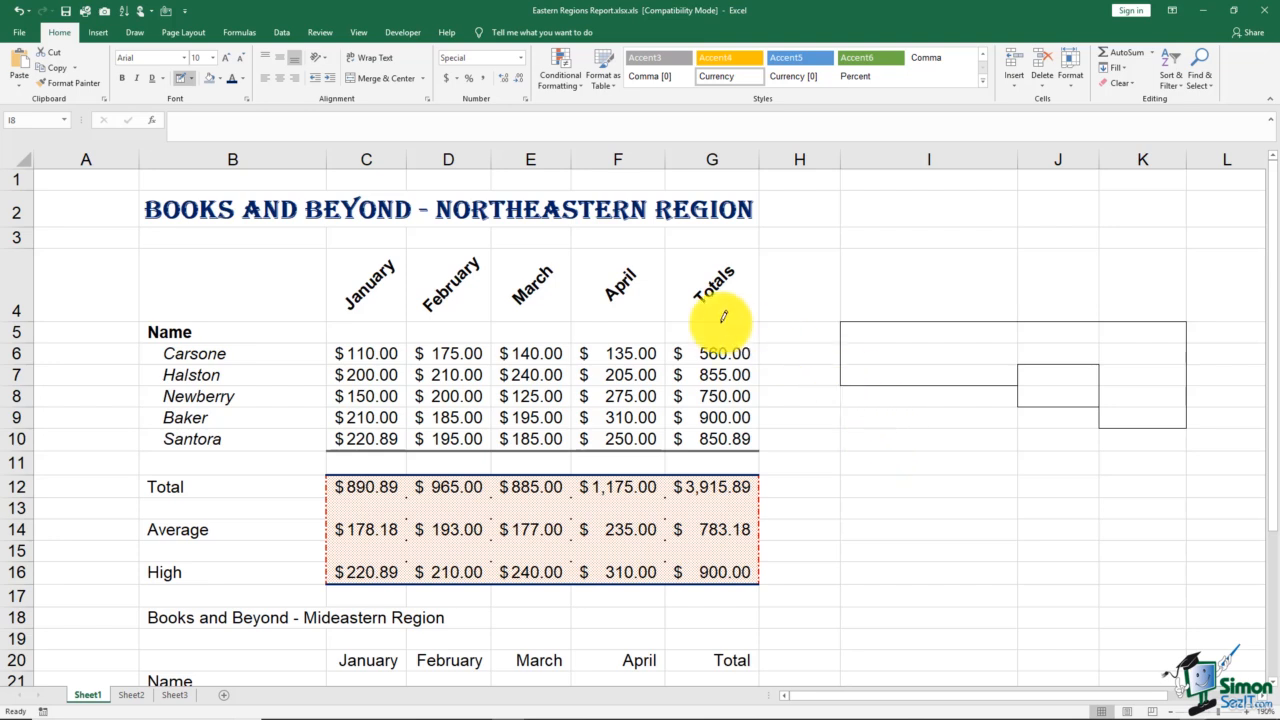
Set the border line color to standard green and draw the left edge of I8:I9 plus a diagonal across I9
click(190, 78)
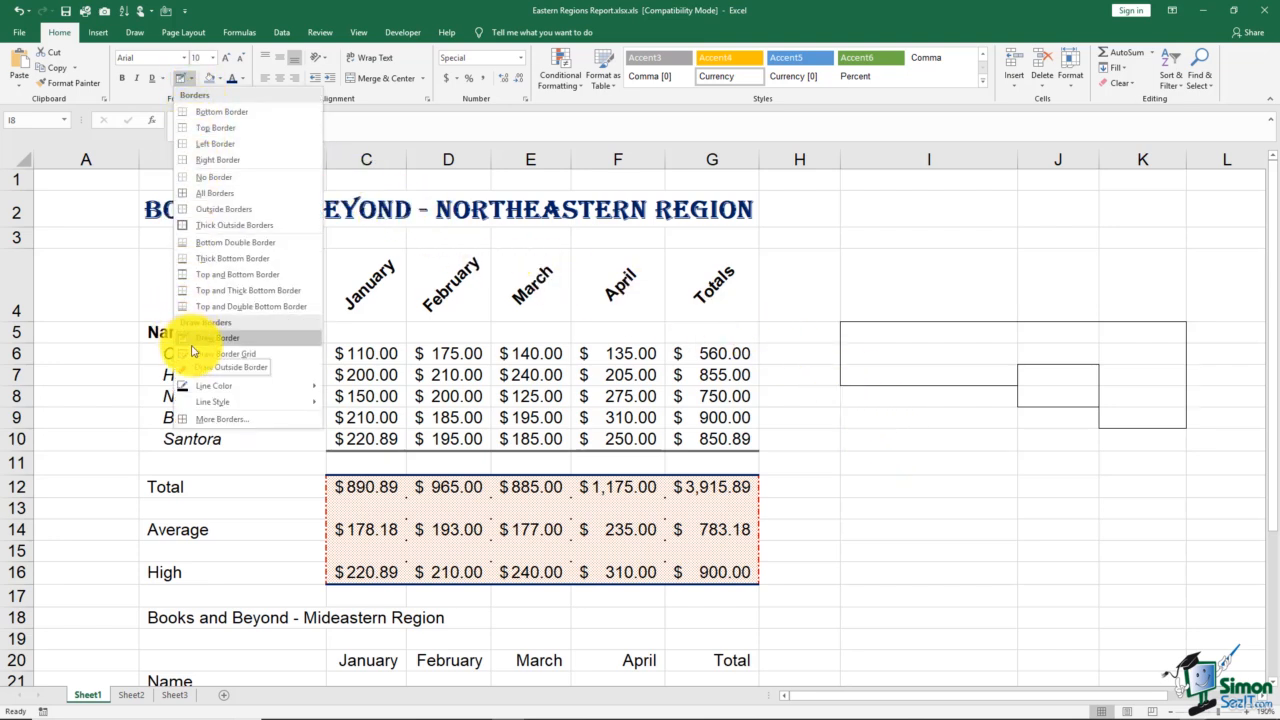
mouse_move(207, 387)
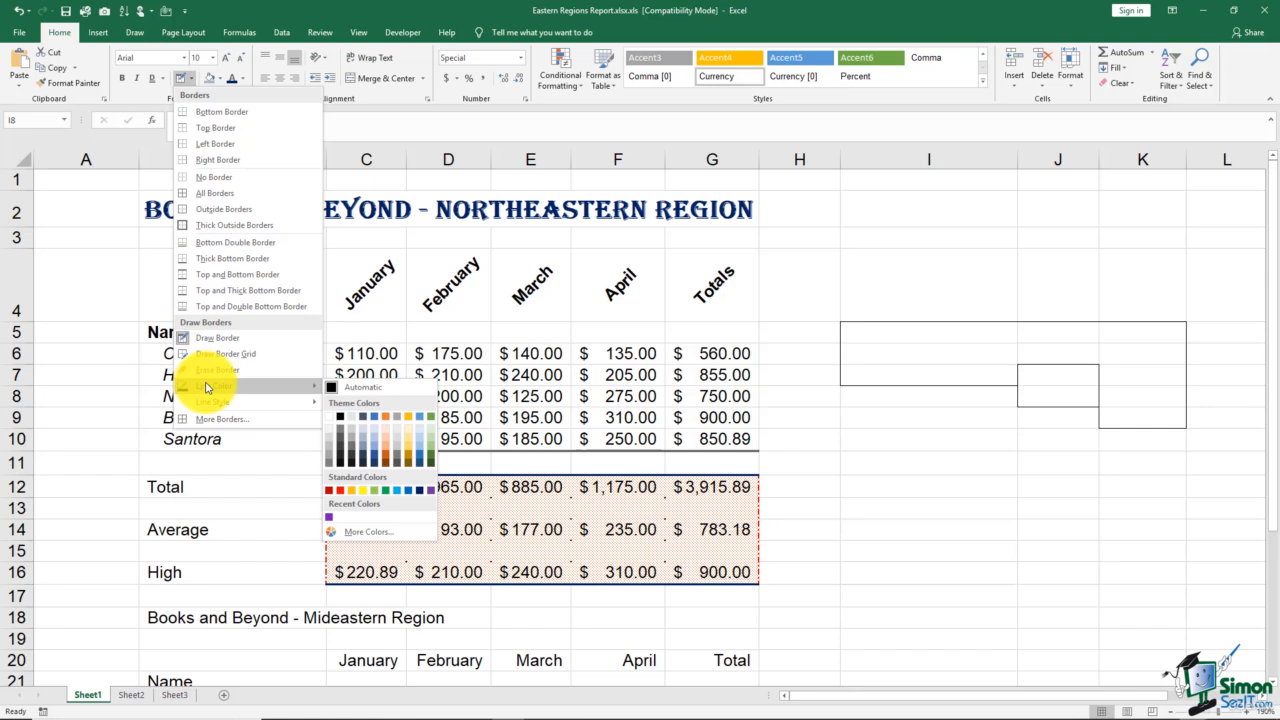
click(386, 491)
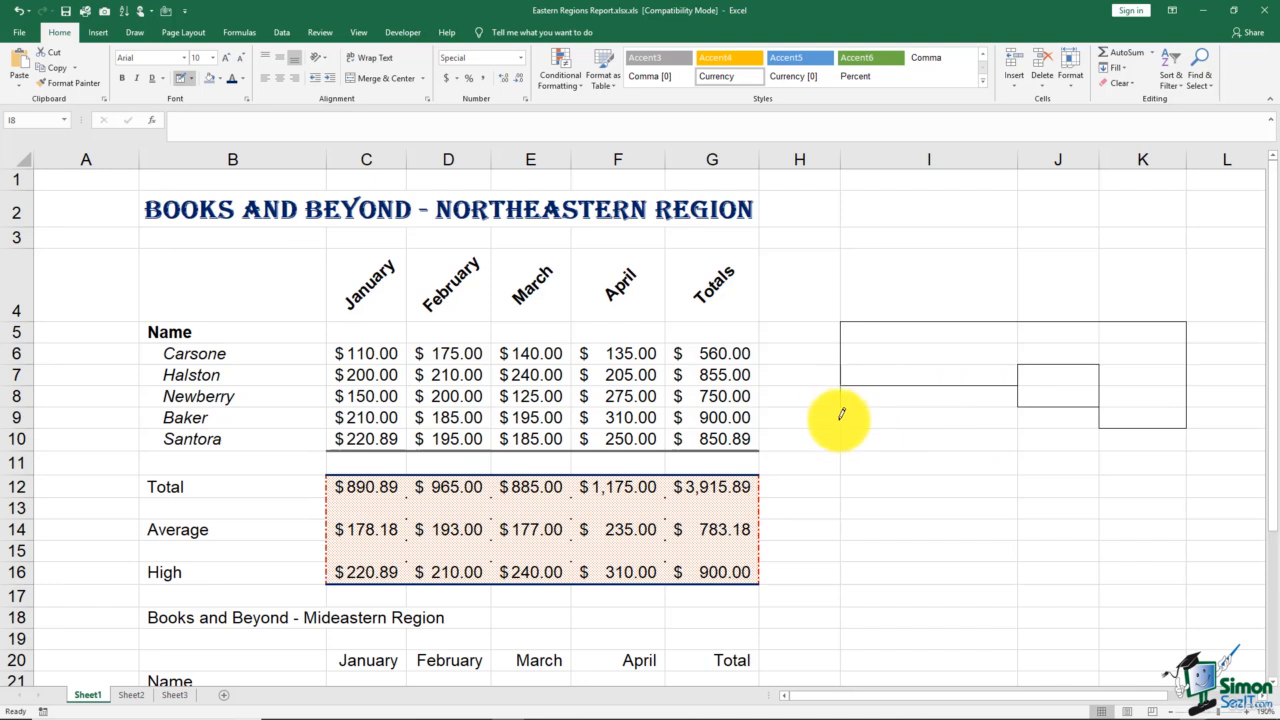
mouse_move(843, 422)
mouse_down()
mouse_move(1020, 421)
mouse_move(1023, 404)
mouse_up()
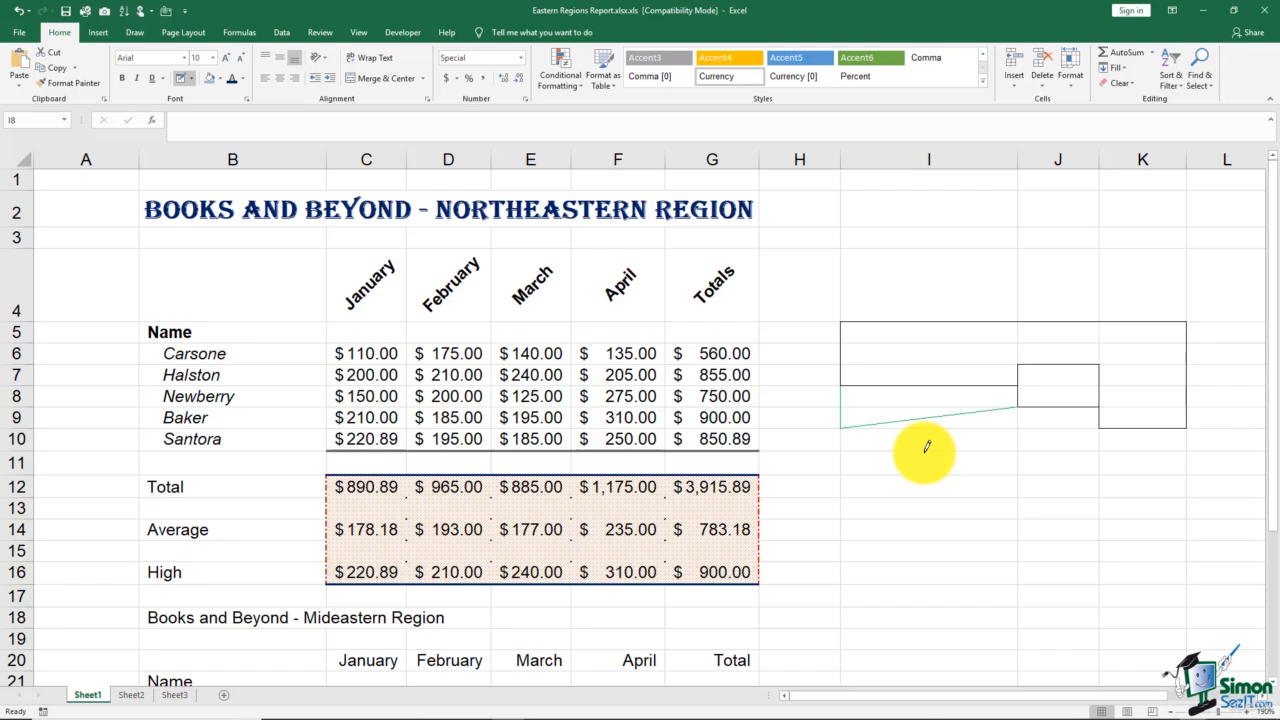
Erase the green diagonal border line from cell I9 and switch back to the Draw Border tool
click(189, 80)
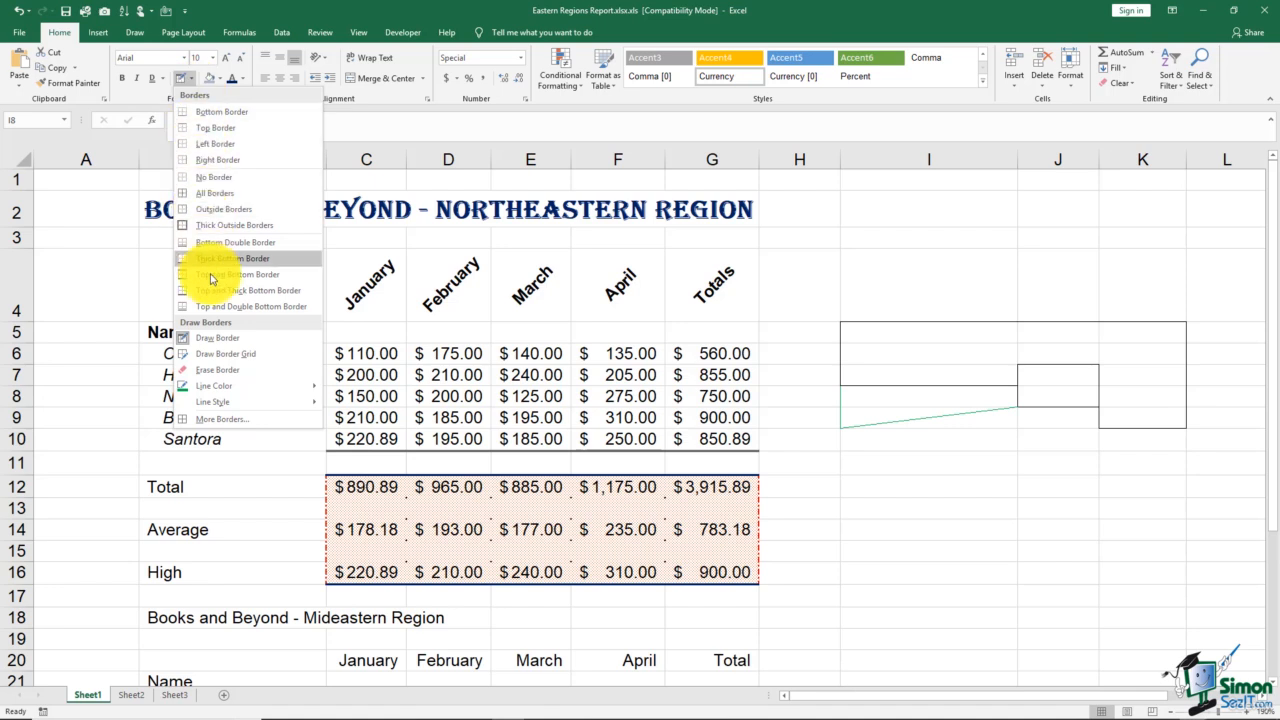
click(225, 374)
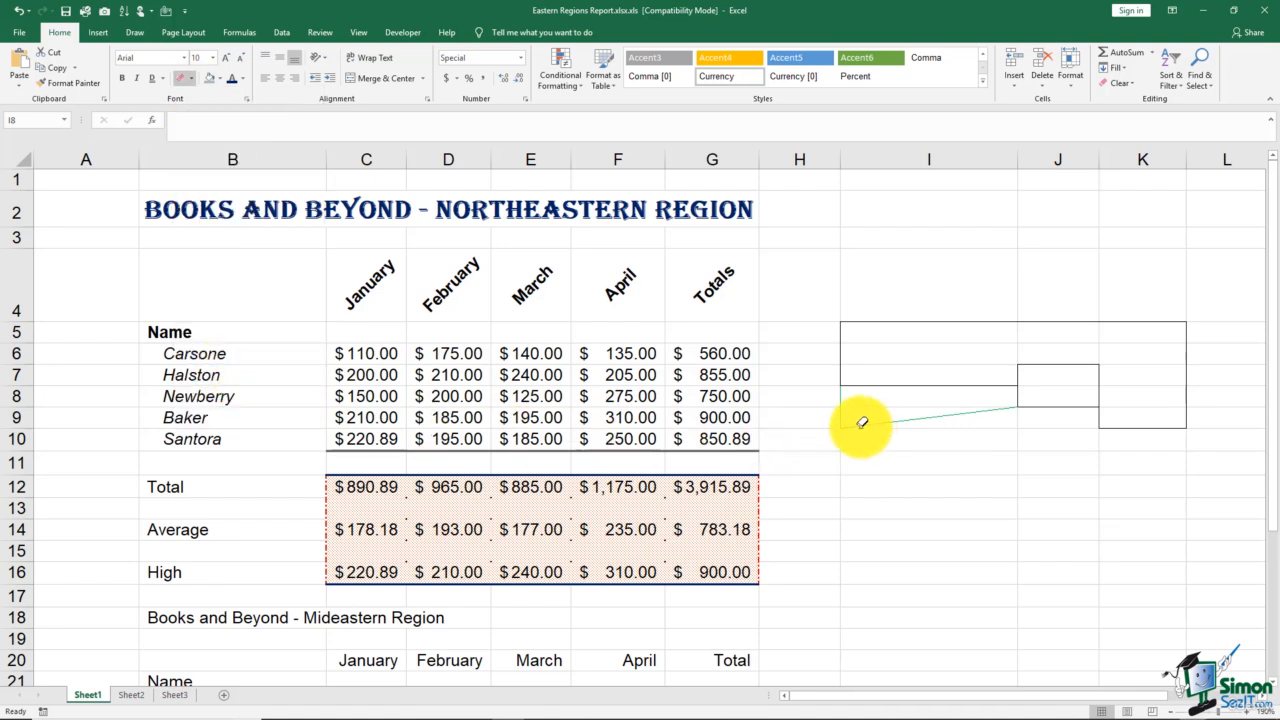
drag(861, 422, 988, 405)
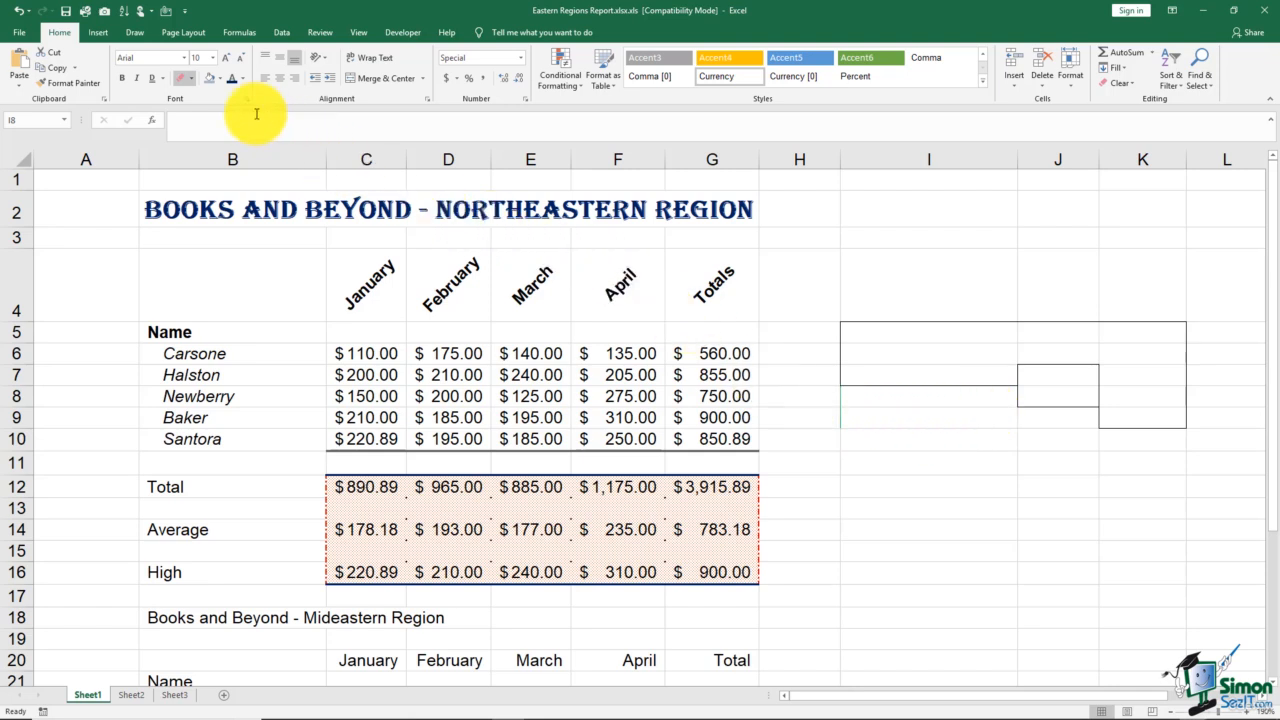
click(190, 79)
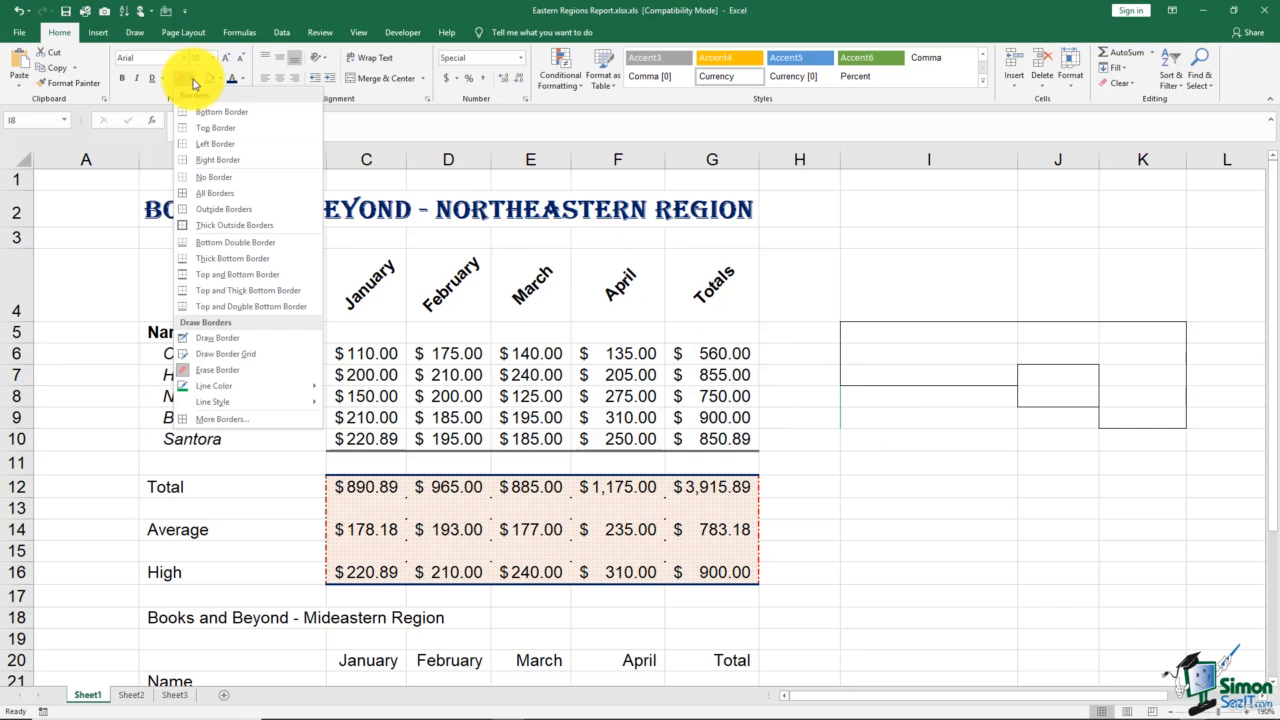
click(213, 341)
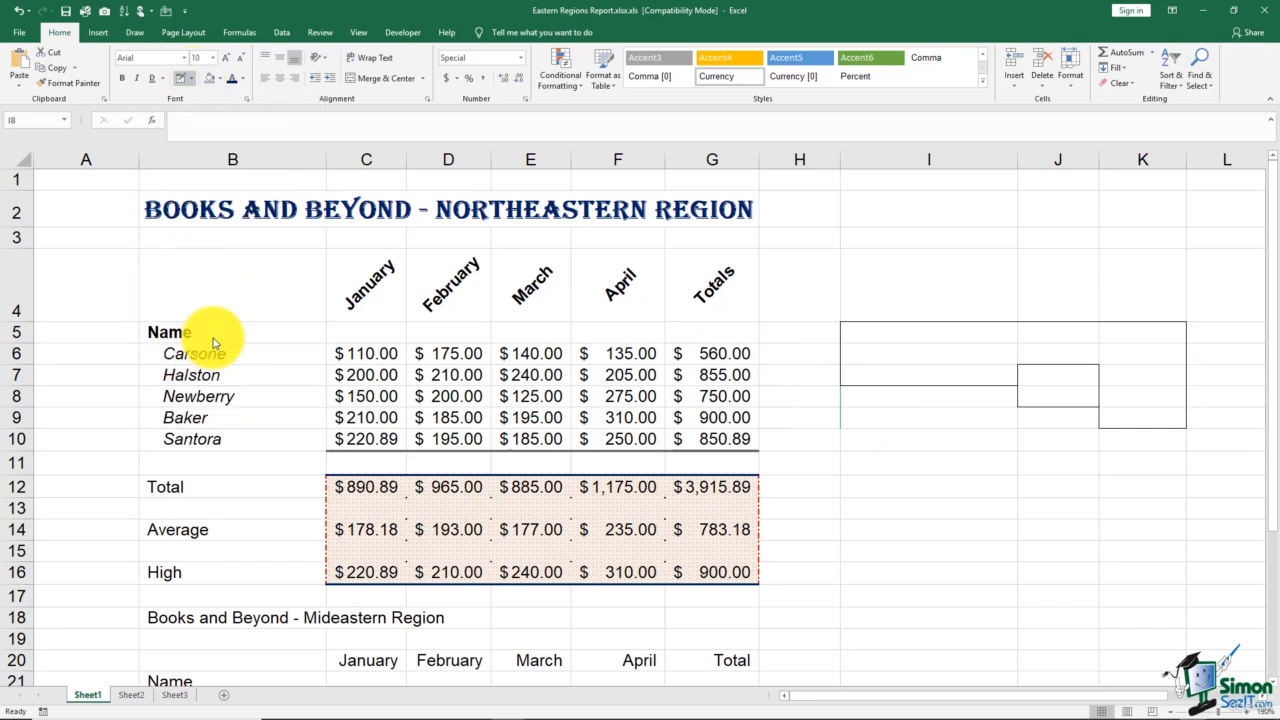